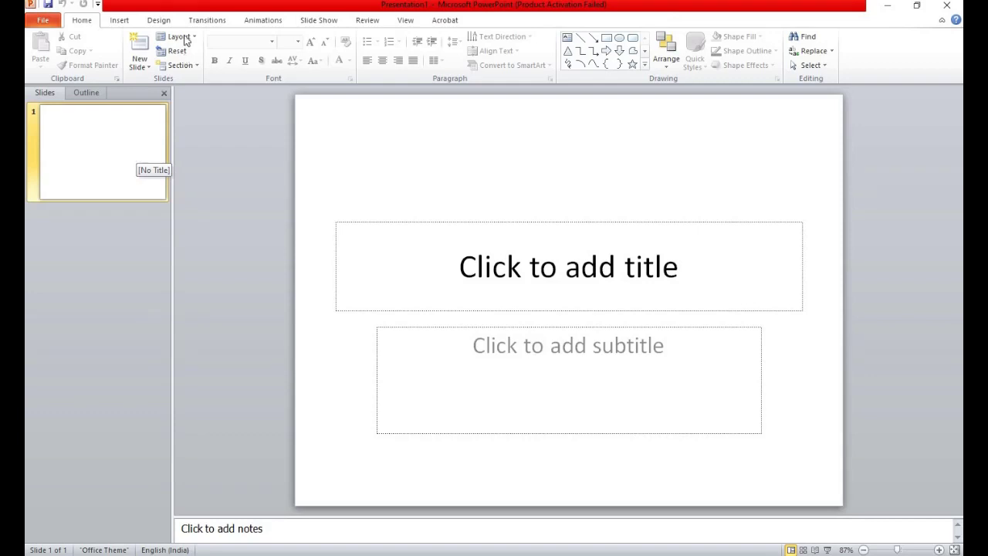
In Slide Master view, set the slide size to On-screen Show (16:9)
{"action": "left_click", "coordinate": [407, 20]}
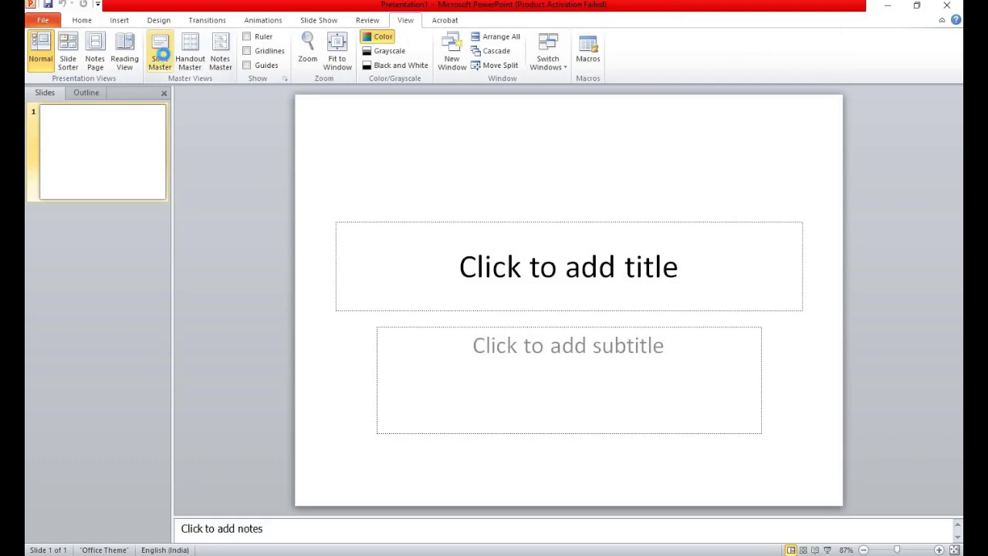
{"action": "left_click", "coordinate": [162, 58]}
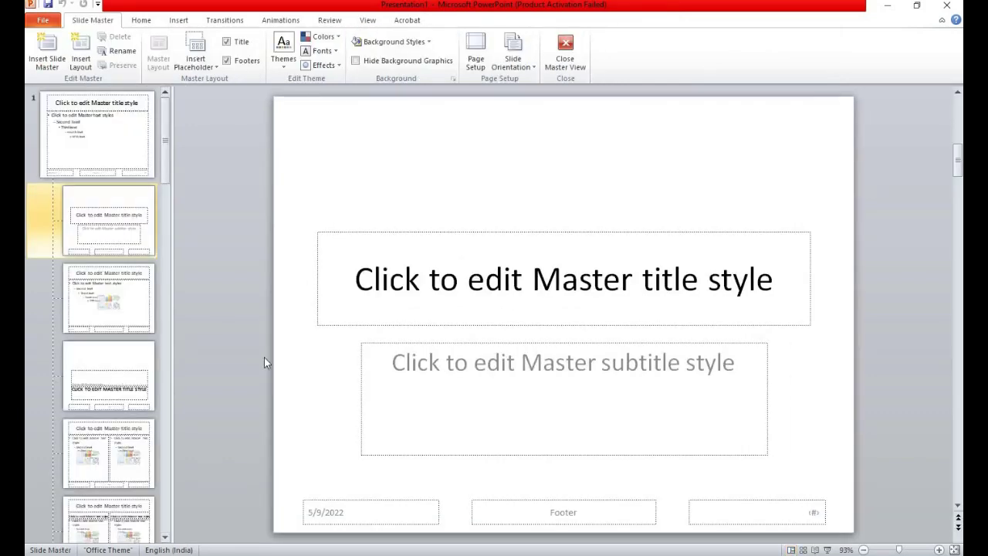
{"action": "left_click", "coordinate": [479, 58]}
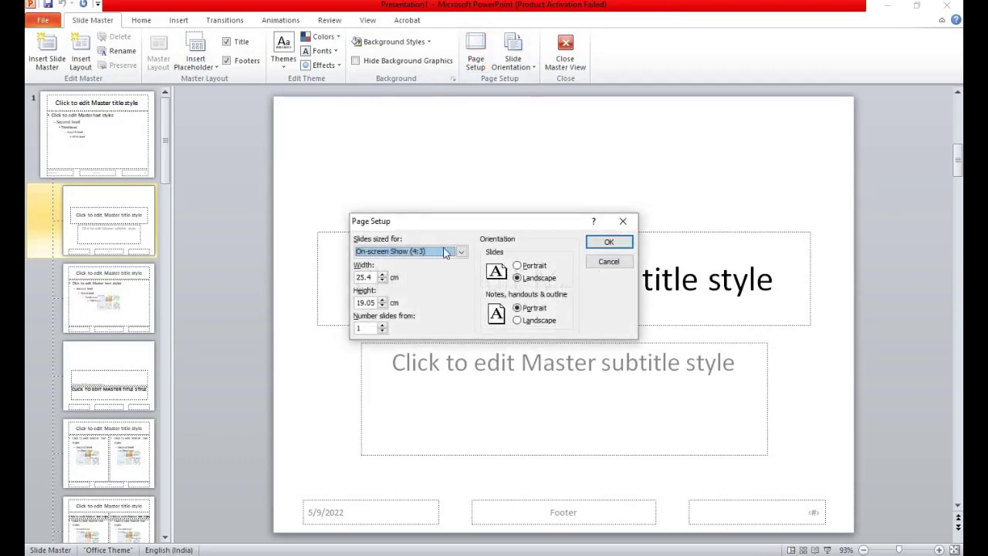
{"action": "left_click", "coordinate": [460, 251]}
{"action": "left_click", "coordinate": [447, 271]}
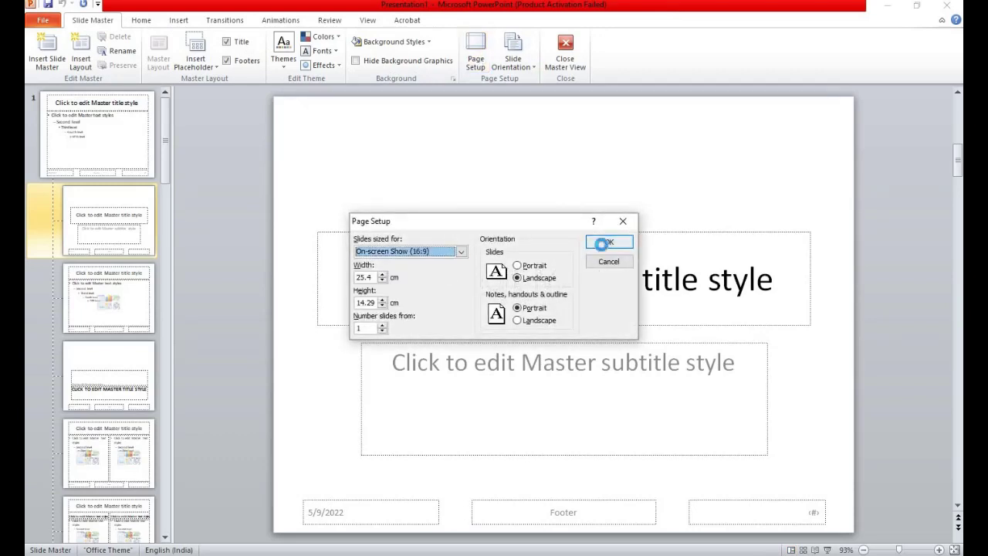
{"action": "left_click", "coordinate": [605, 244]}
Keep the slide orientation as Landscape and return to normal editing
{"action": "left_click", "coordinate": [529, 67]}
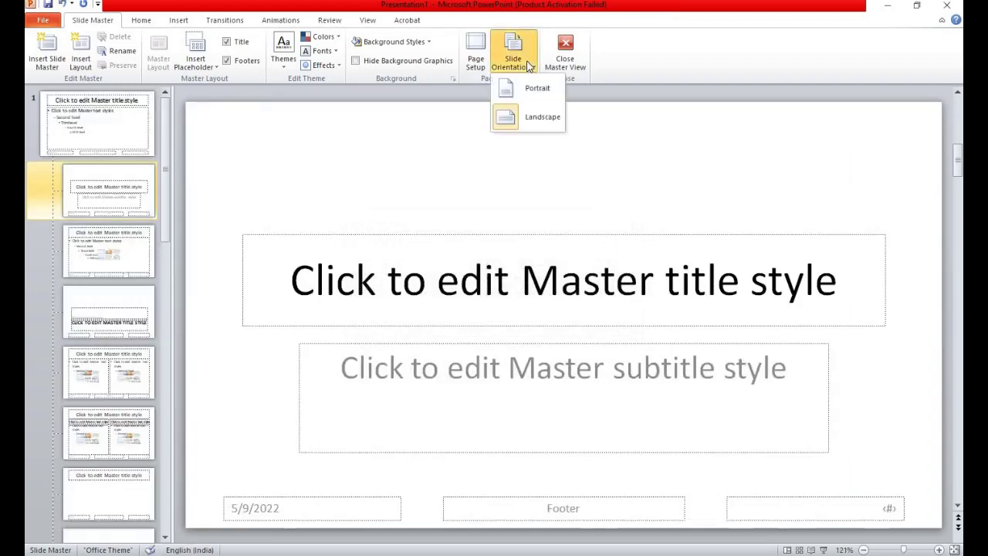
{"action": "left_click", "coordinate": [529, 119]}
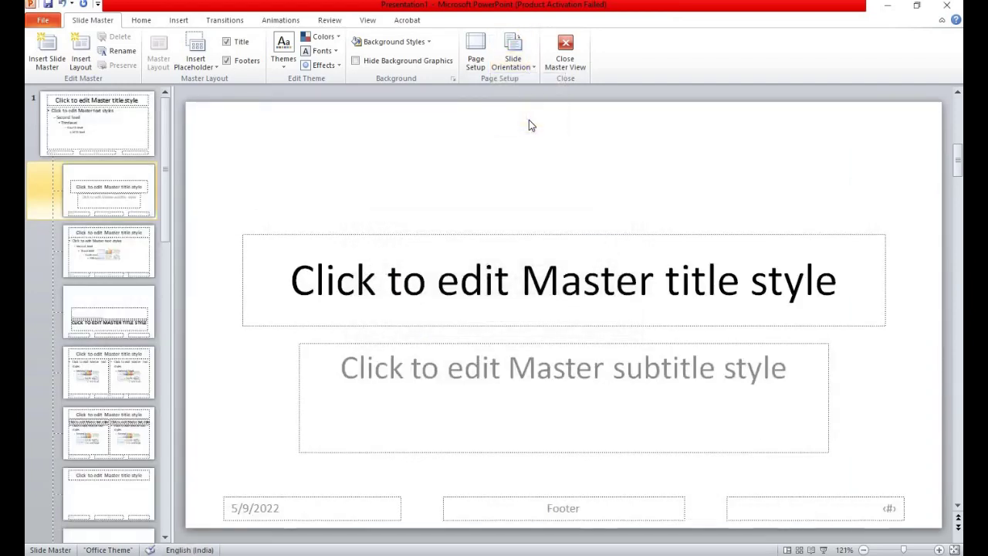
{"action": "left_click", "coordinate": [566, 48]}
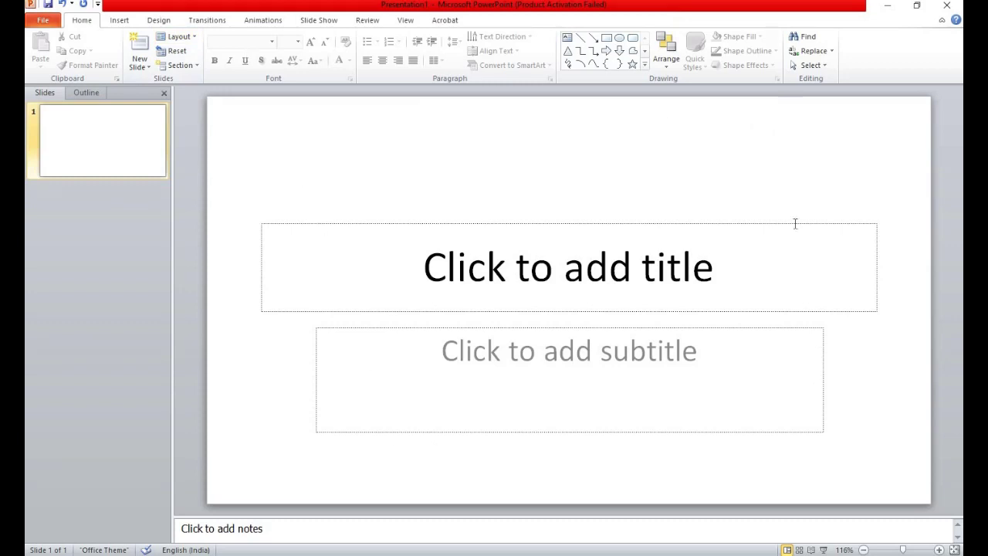
Apply the plain white Office theme from the Design tab's Themes gallery
{"action": "left_click", "coordinate": [171, 24]}
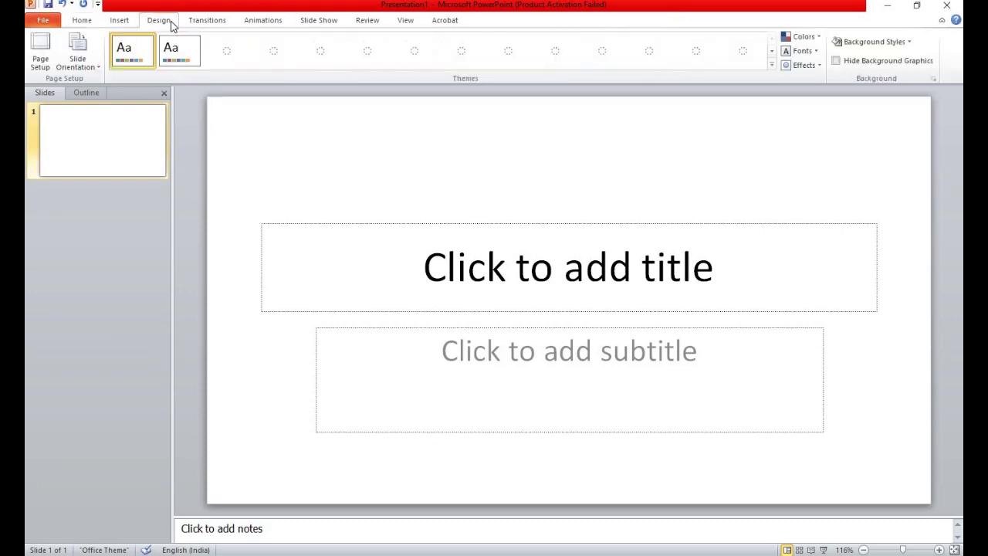
{"action": "left_click", "coordinate": [775, 65]}
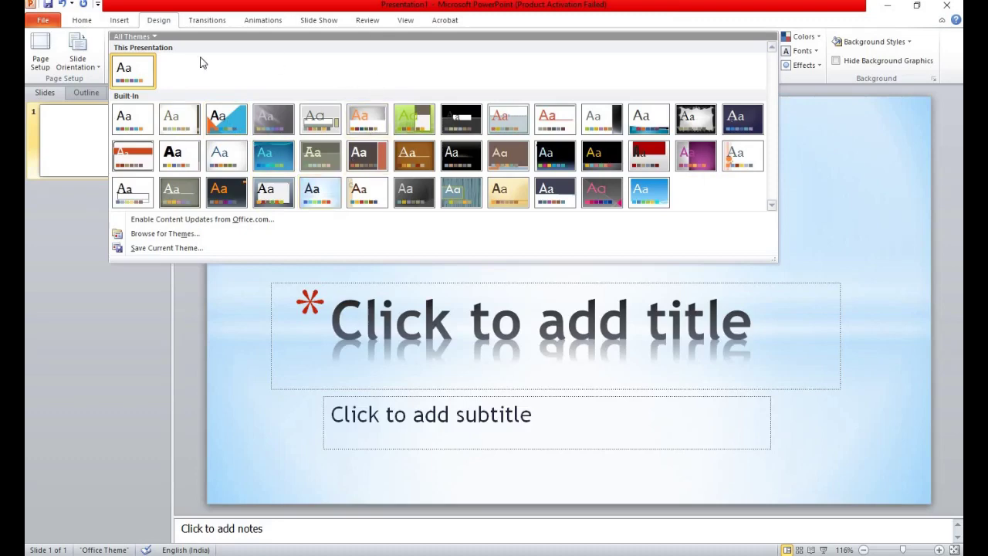
{"action": "left_click", "coordinate": [147, 74]}
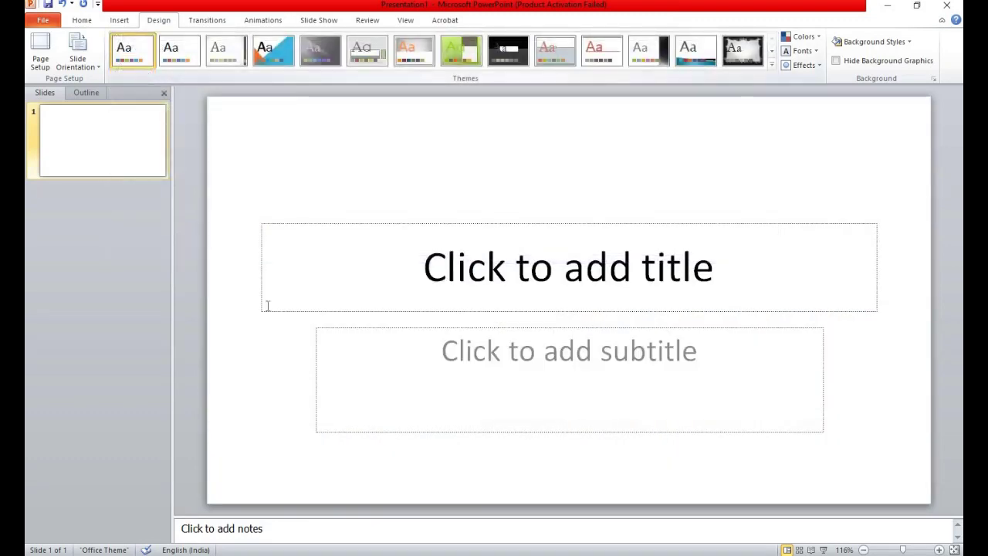
{"action": "left_click", "coordinate": [909, 43]}
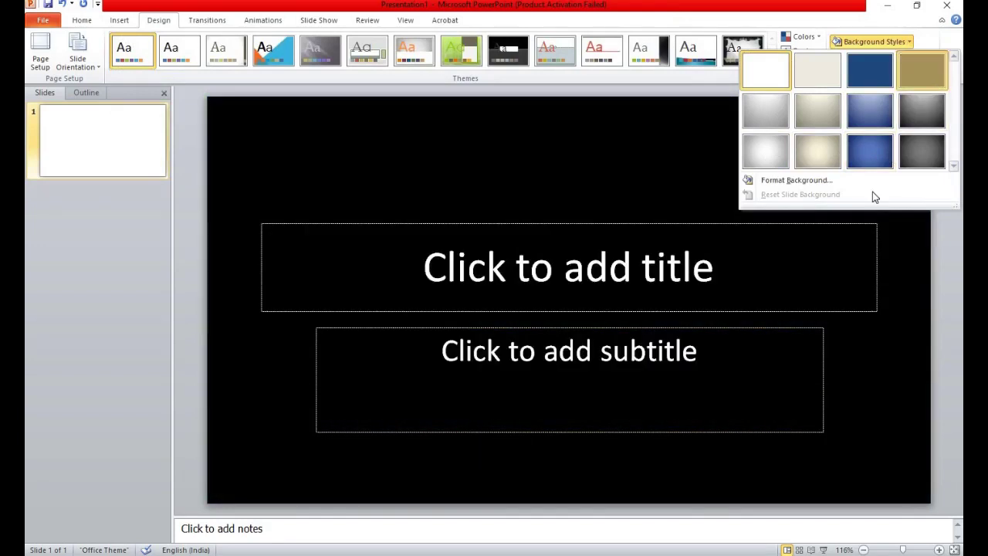
Apply the black background style, raise the title box, and type 'HELLO STUDENTS' in it
{"action": "left_click", "coordinate": [921, 70]}
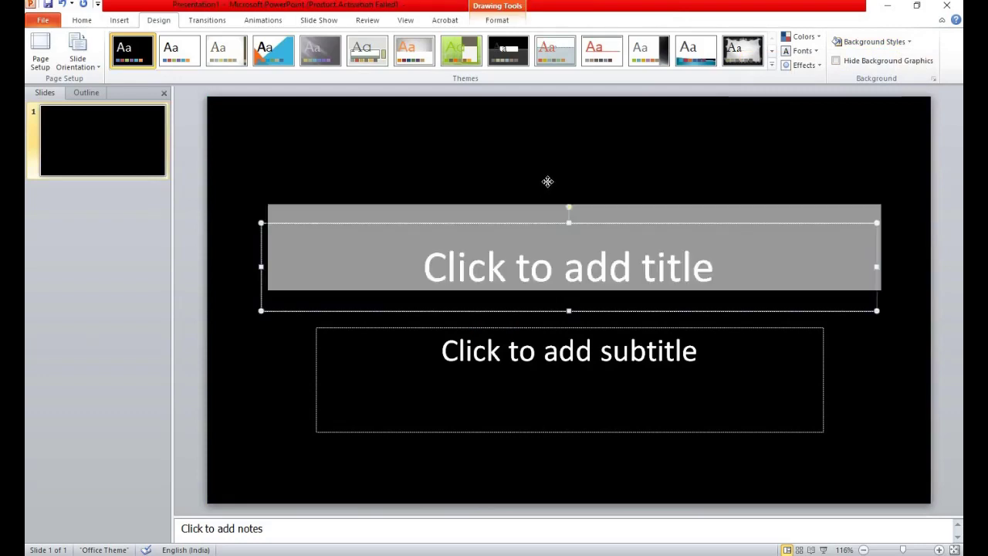
{"action": "left_click_drag", "start_coordinate": [544, 221], "coordinate": [548, 182]}
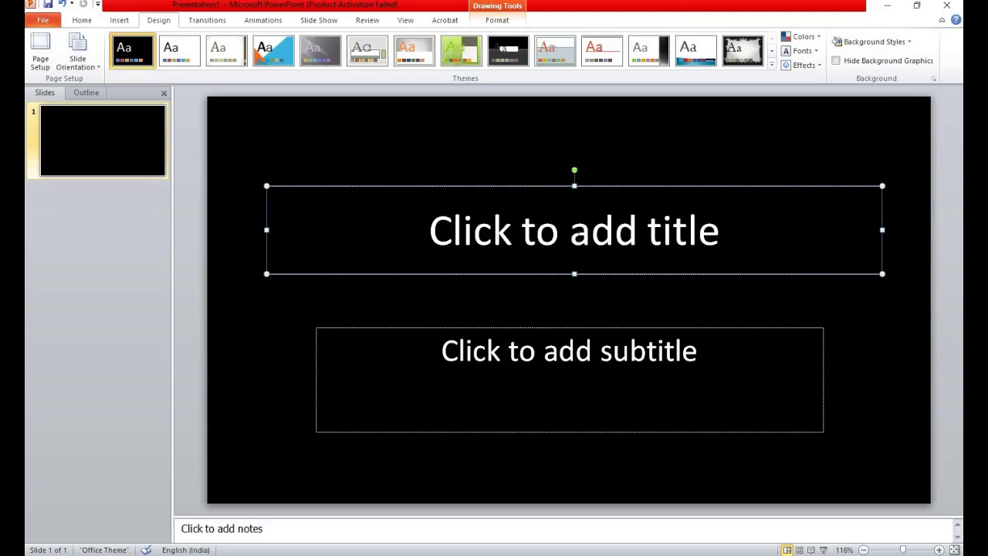
{"action": "left_click", "coordinate": [578, 237]}
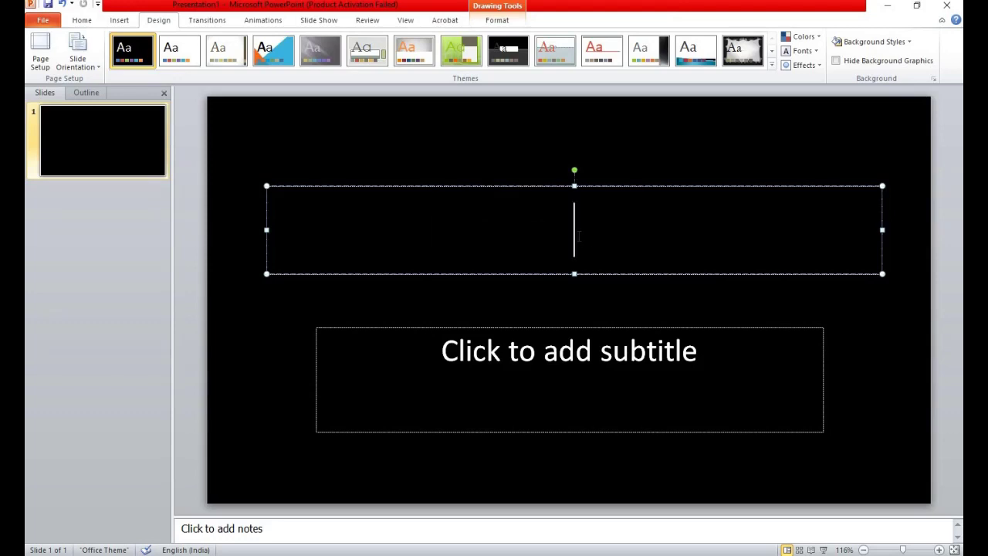
{"action": "type", "text": "HEL"}
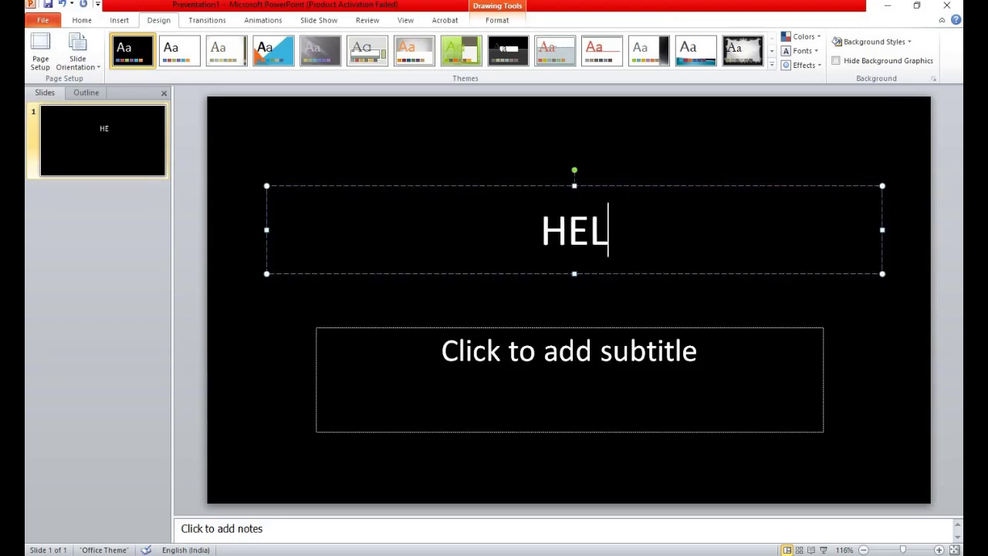
{"action": "type", "text": "LO STUD"}
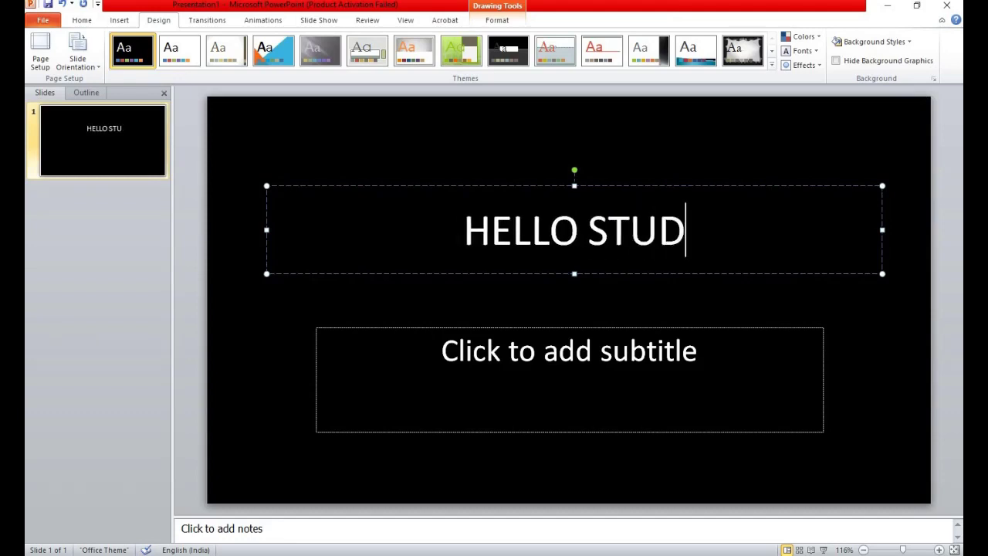
{"action": "type", "text": "ENTS"}
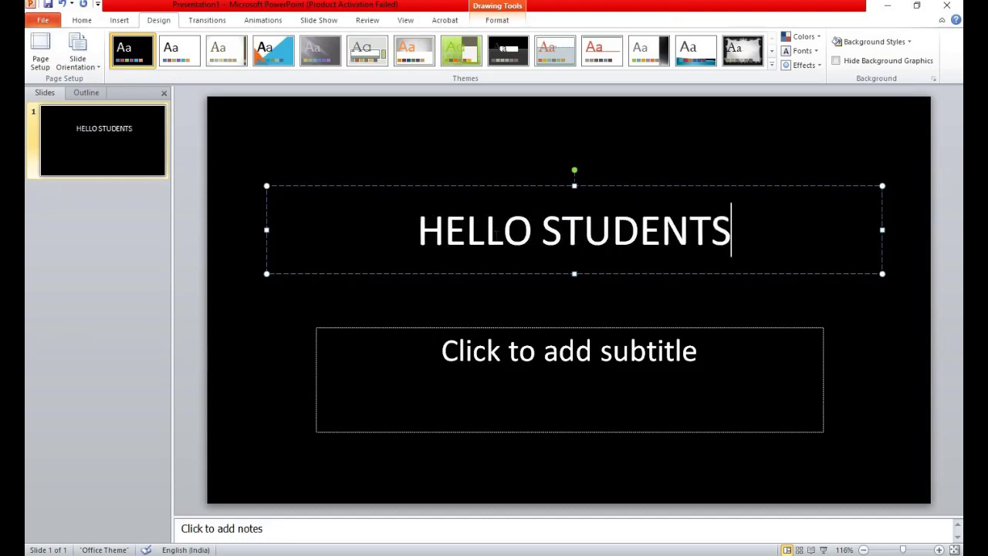
{"action": "key", "text": "ctrl+a"}
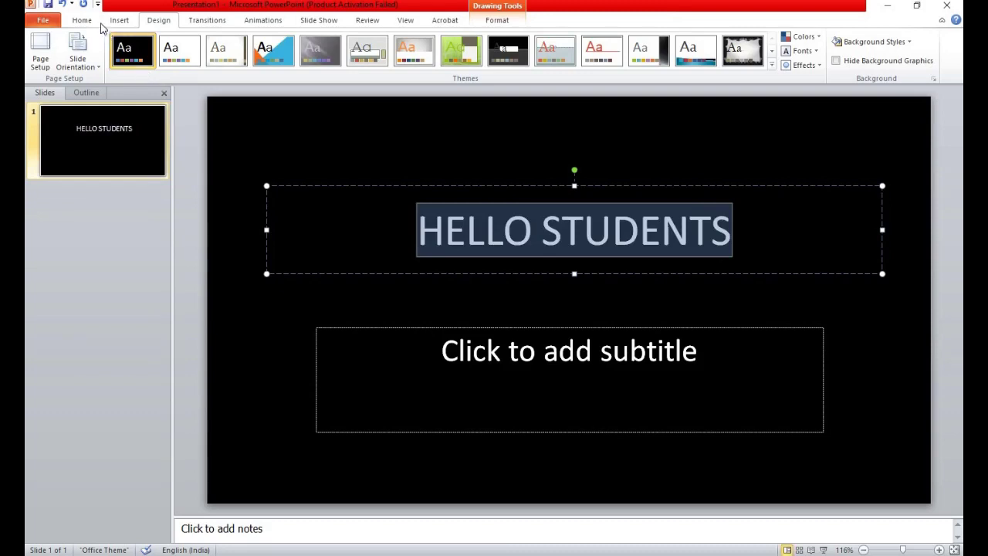
Try a black font colour on the title text and deselect it to check
{"action": "left_click", "coordinate": [82, 21]}
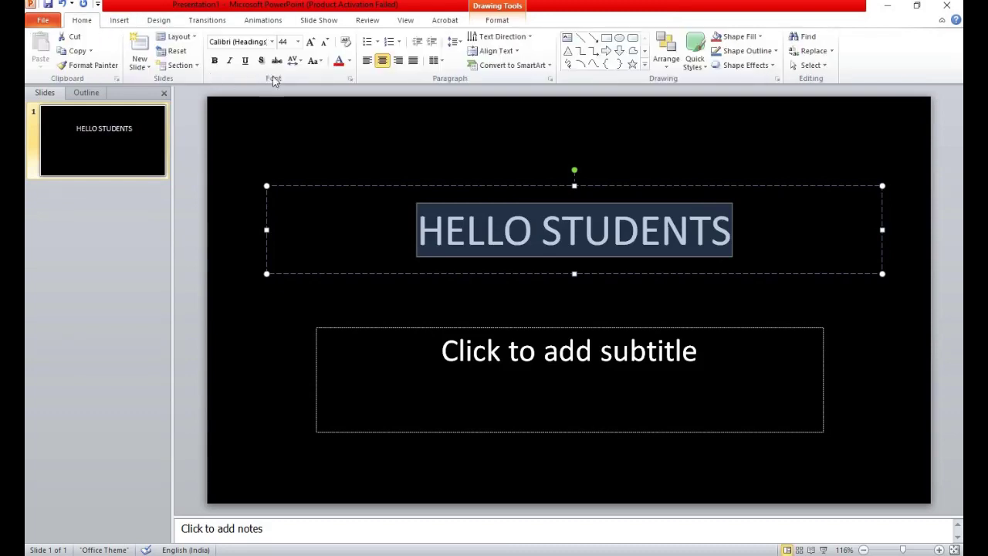
{"action": "left_click", "coordinate": [349, 61]}
{"action": "left_click", "coordinate": [340, 85]}
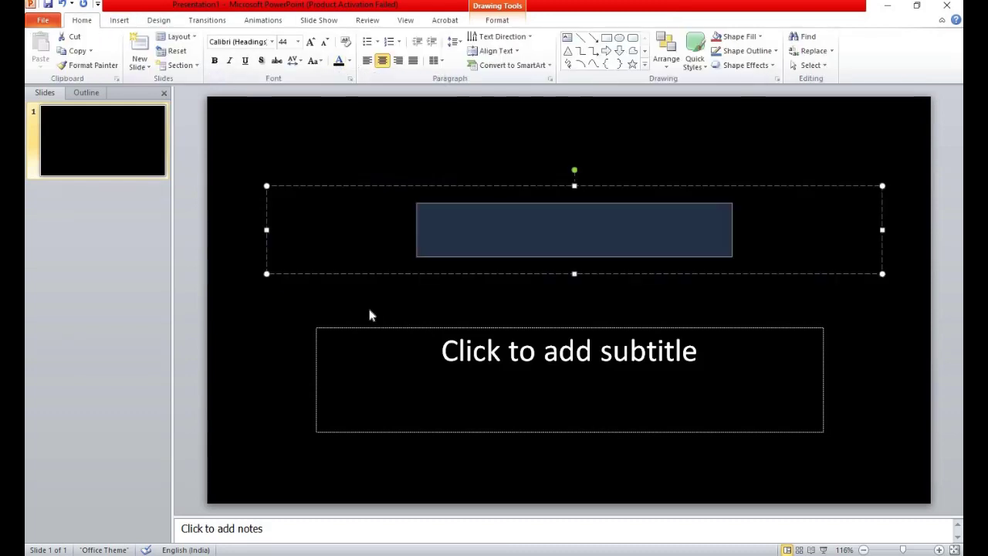
{"action": "left_click", "coordinate": [370, 315]}
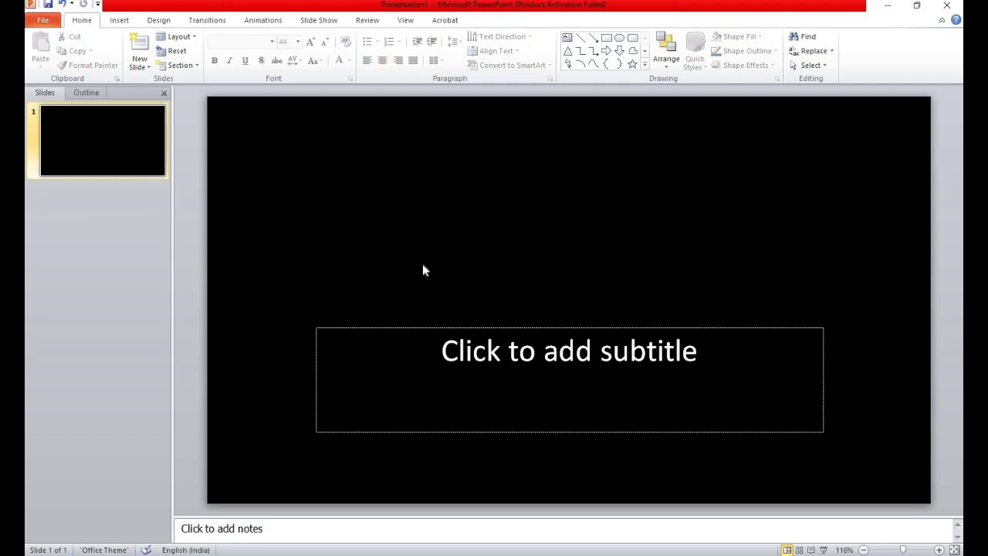
Reselect the whole HELLO STUDENTS title and change its font colour to yellow
{"action": "left_click", "coordinate": [630, 229]}
{"action": "left_click_drag", "start_coordinate": [708, 233], "coordinate": [364, 231]}
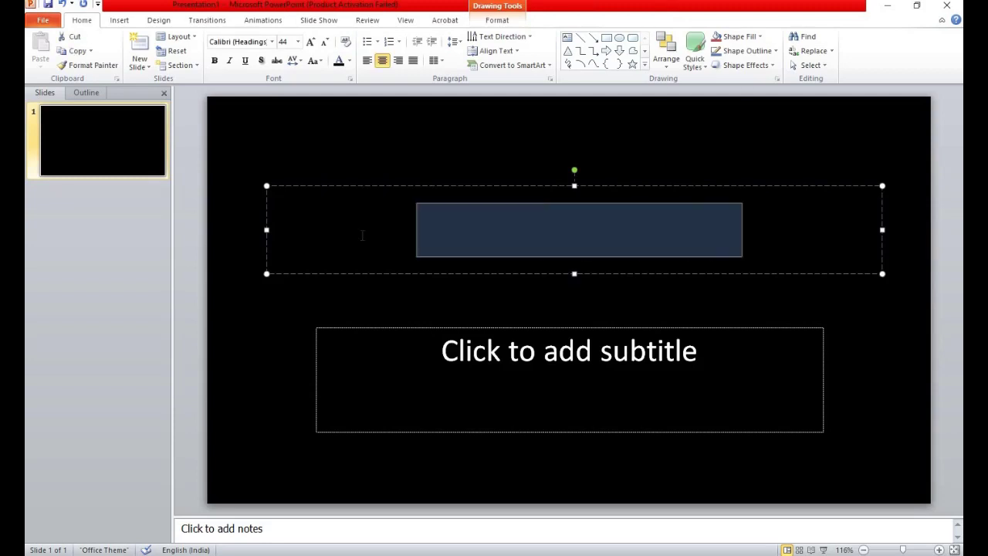
{"action": "left_click", "coordinate": [350, 62]}
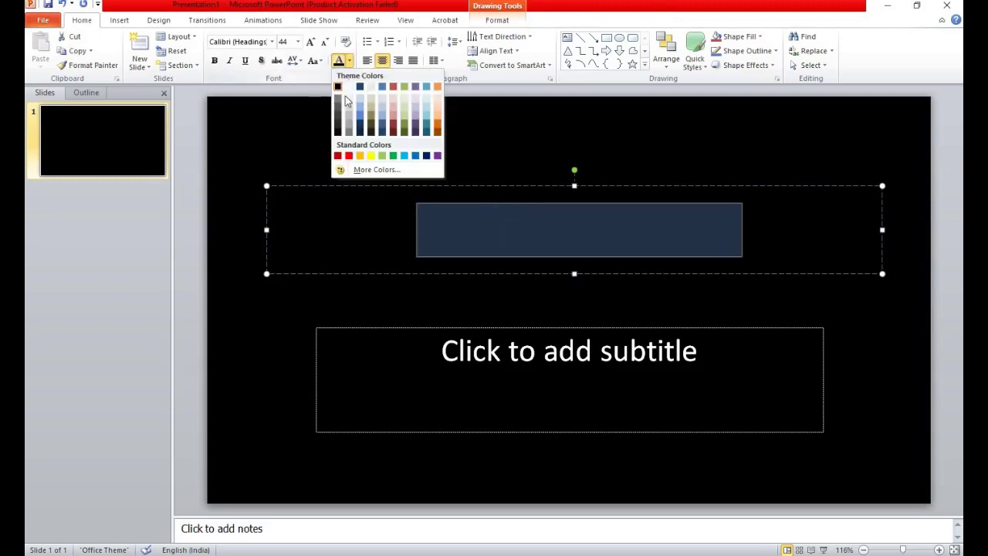
{"action": "left_click", "coordinate": [371, 156]}
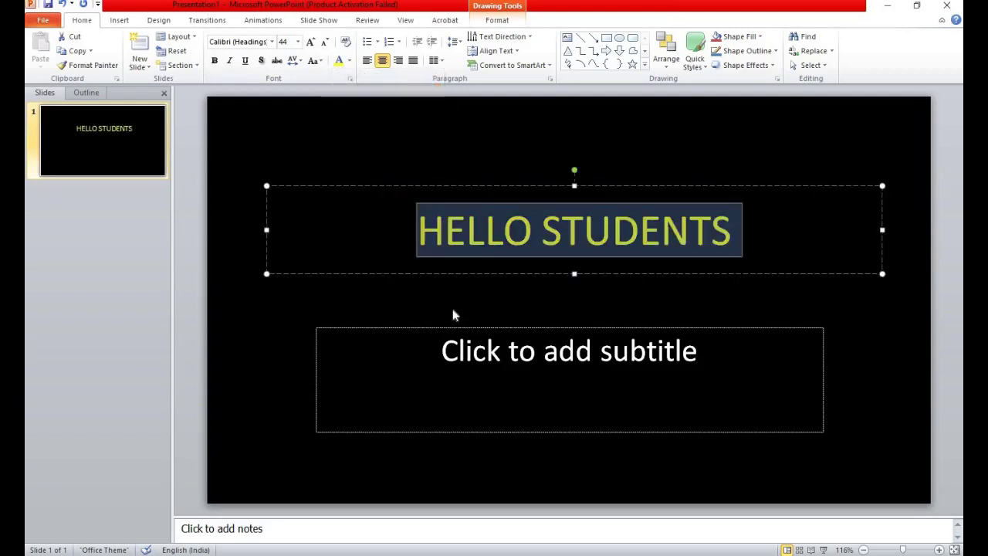
{"action": "left_click", "coordinate": [453, 314]}
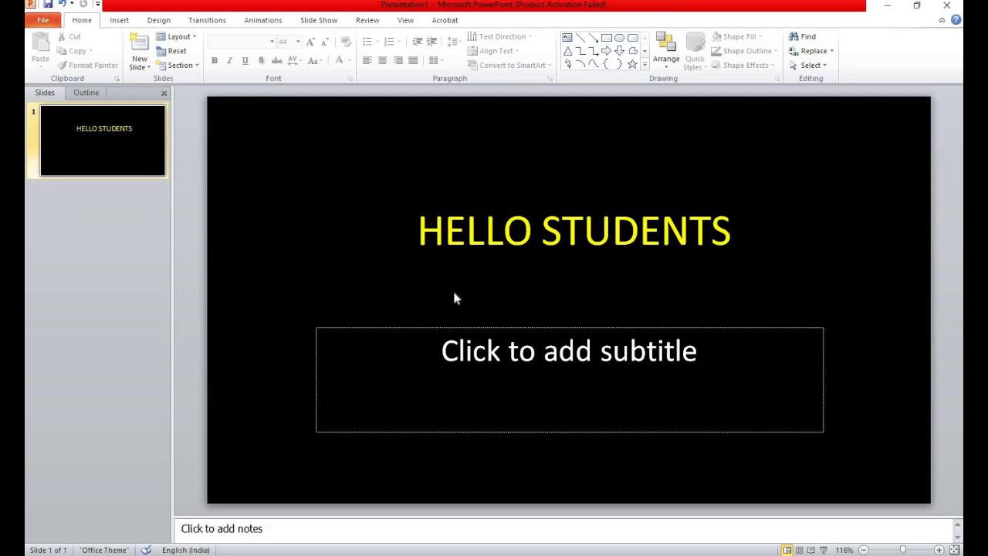
Switch the slide to the white background style
{"action": "left_click", "coordinate": [165, 20]}
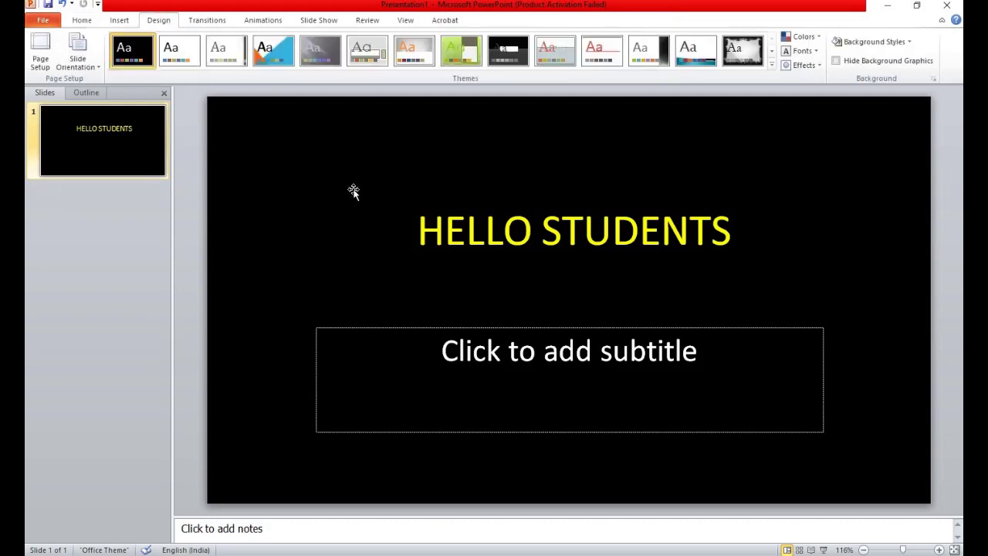
{"action": "left_click", "coordinate": [909, 42]}
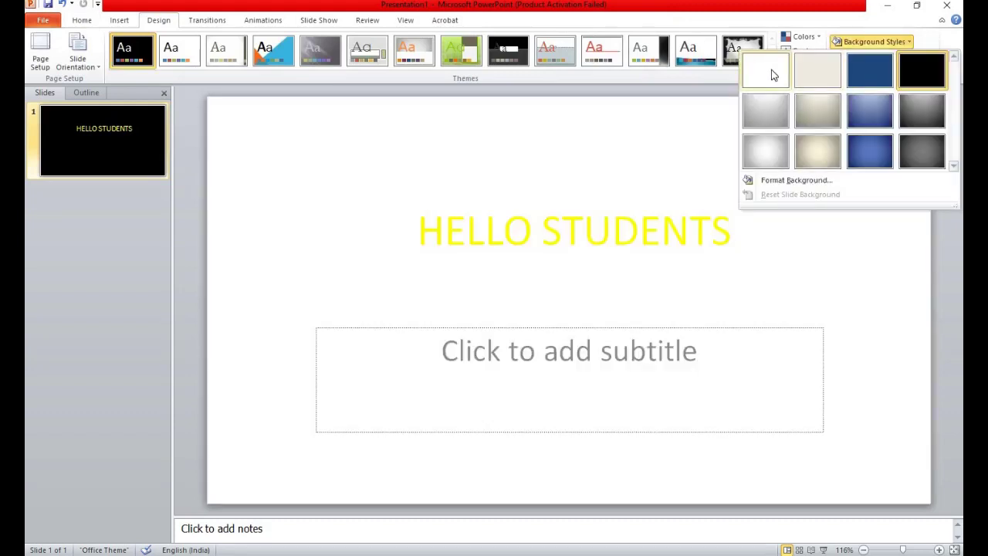
{"action": "left_click", "coordinate": [773, 74]}
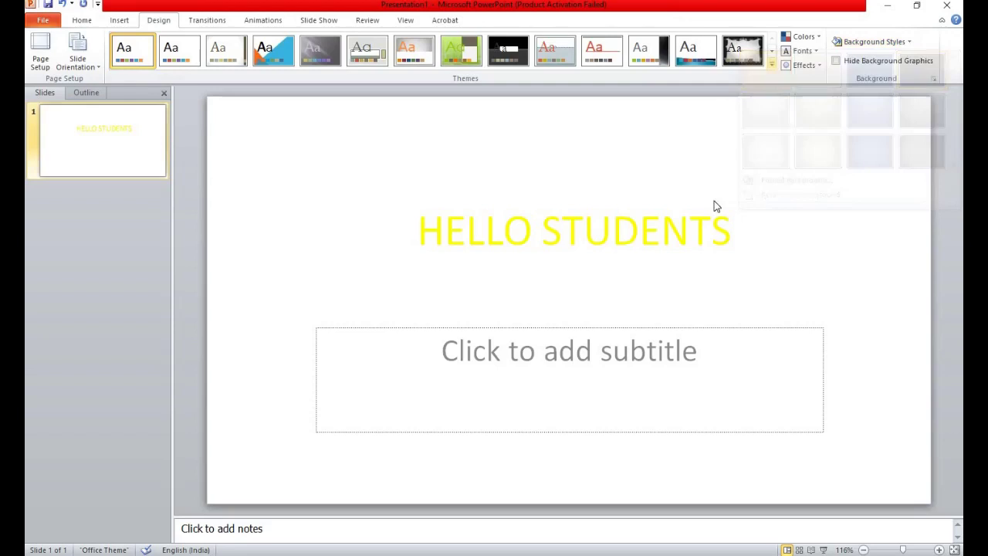
Change the HELLO STUDENTS title text colour to black
{"action": "left_click", "coordinate": [687, 229]}
{"action": "left_click_drag", "start_coordinate": [601, 240], "coordinate": [443, 250]}
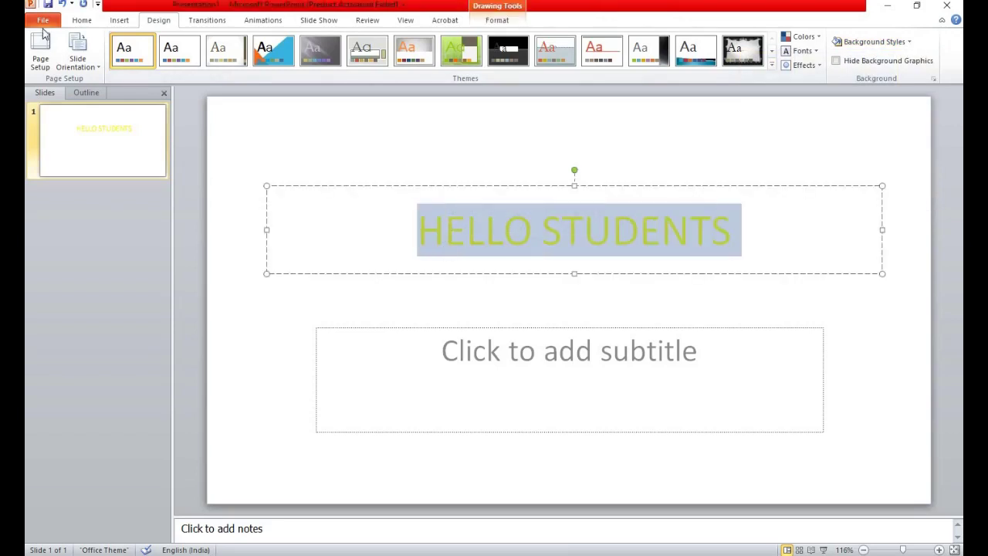
{"action": "left_click", "coordinate": [82, 20]}
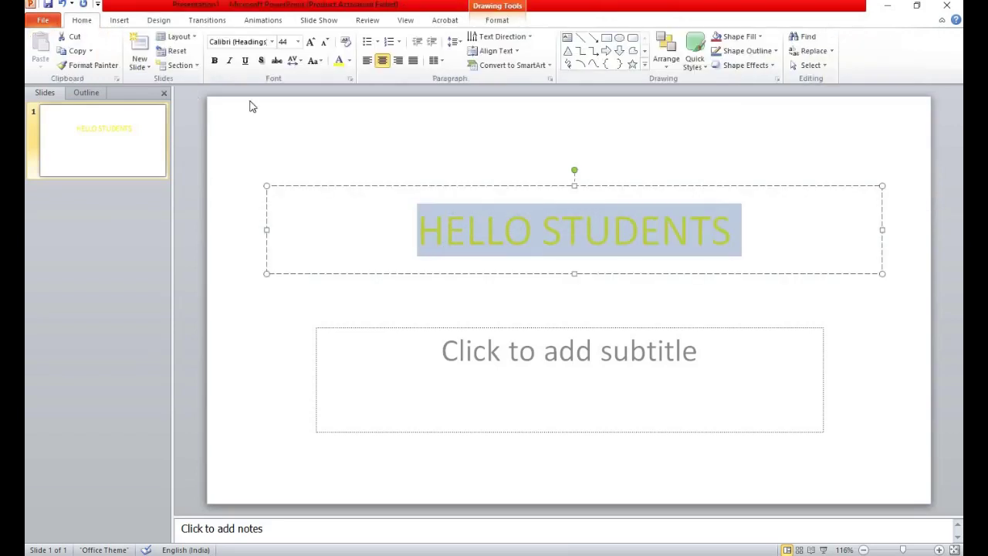
{"action": "left_click", "coordinate": [349, 60]}
{"action": "left_click", "coordinate": [351, 90]}
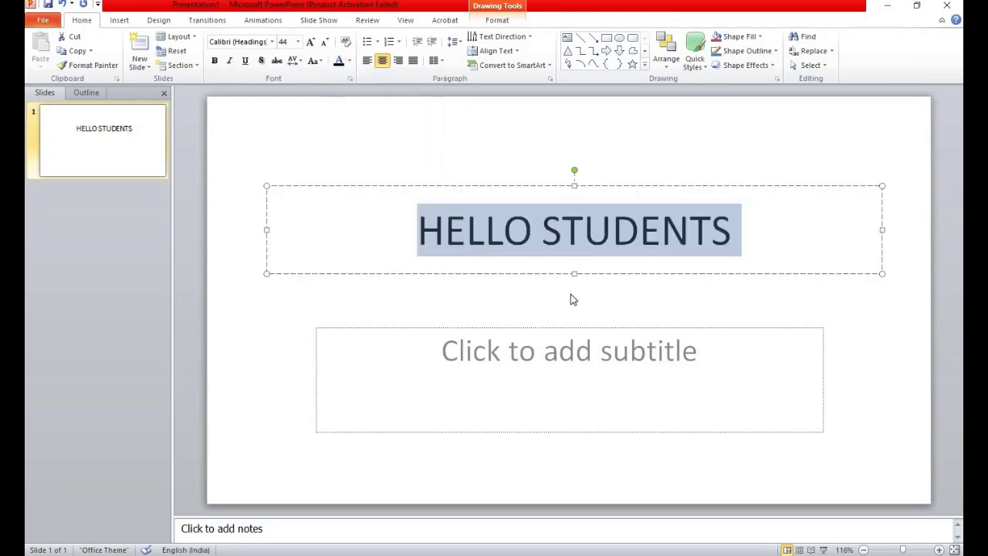
{"action": "left_click", "coordinate": [572, 299]}
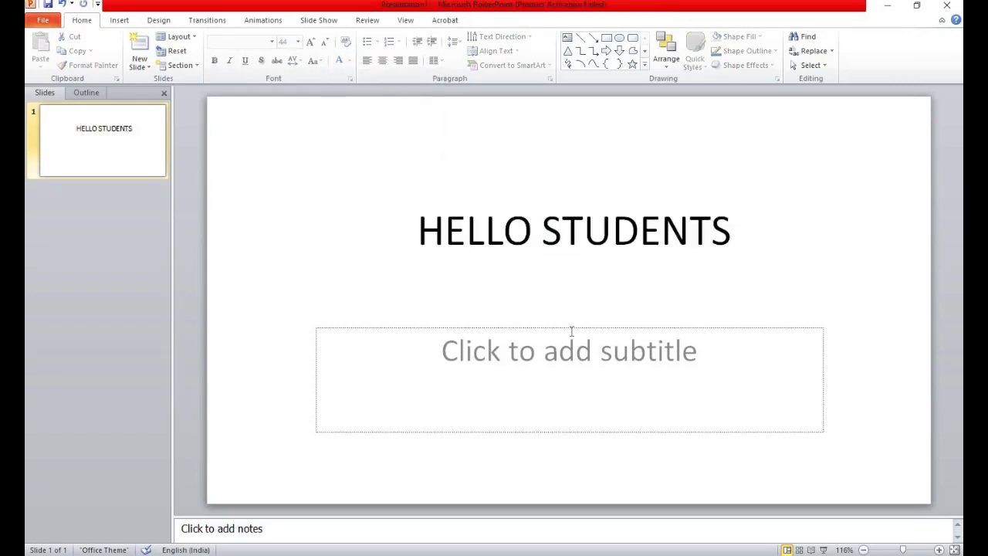
Remove the empty subtitle placeholder and drag the title box to the top of the slide
{"action": "left_click", "coordinate": [574, 326]}
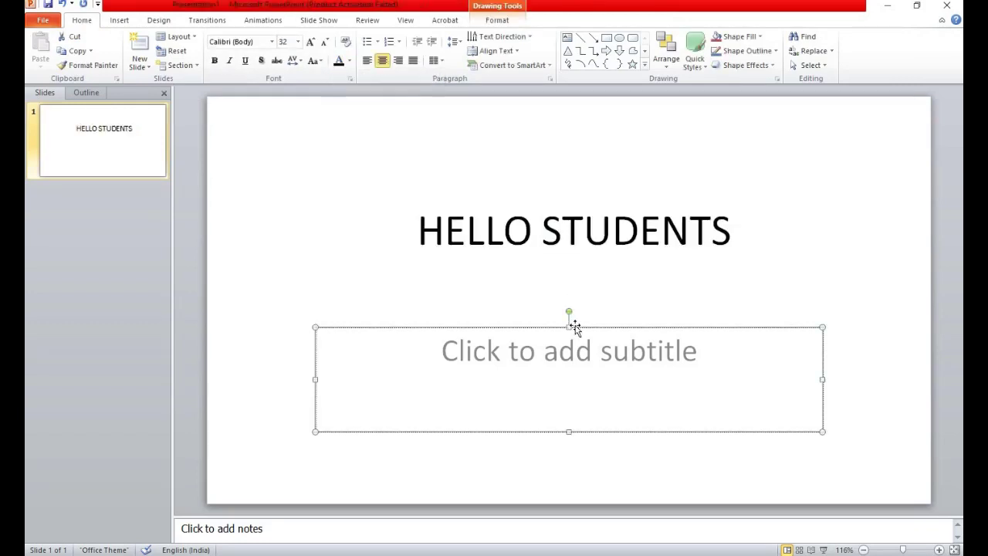
{"action": "left_click", "coordinate": [575, 325]}
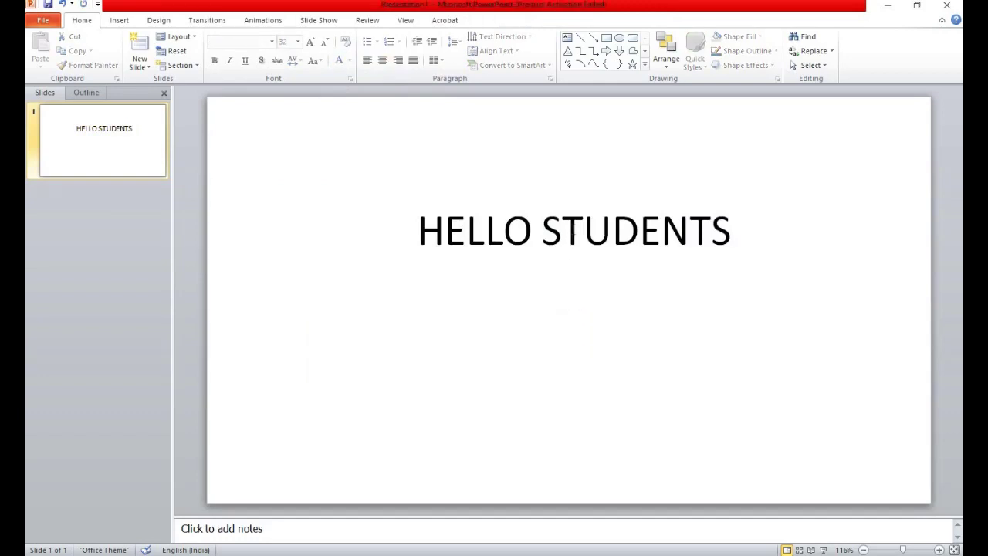
{"action": "left_click", "coordinate": [599, 187]}
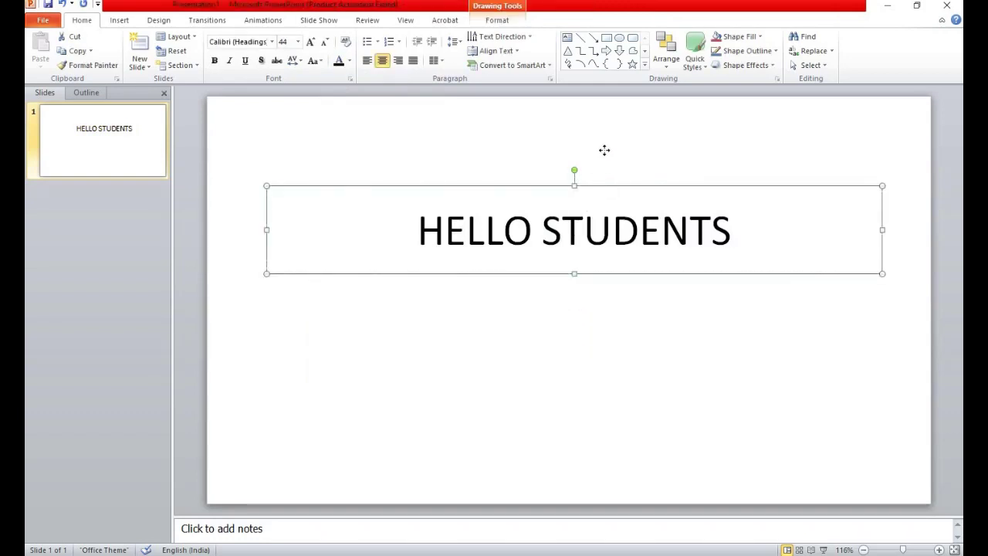
{"action": "left_click_drag", "start_coordinate": [599, 186], "coordinate": [595, 109]}
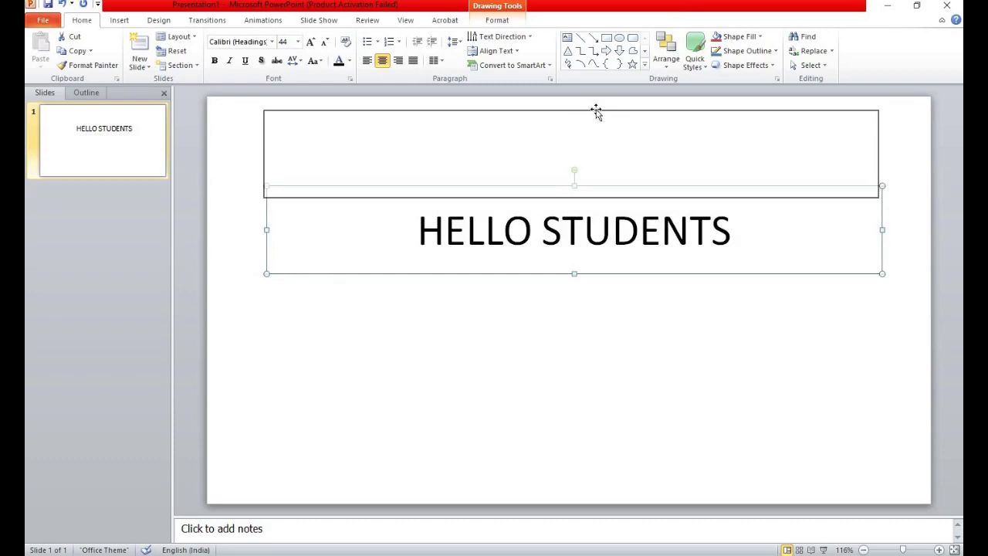
{"action": "left_click_drag", "start_coordinate": [596, 109], "coordinate": [595, 110]}
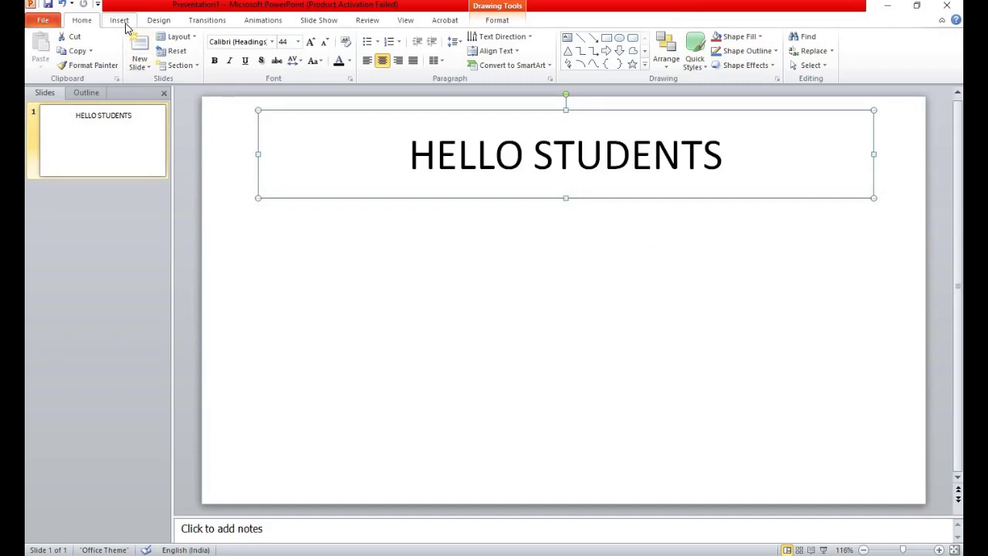
Insert the scientist JPG from the Desktop with Insert > Picture
{"action": "left_click", "coordinate": [123, 22]}
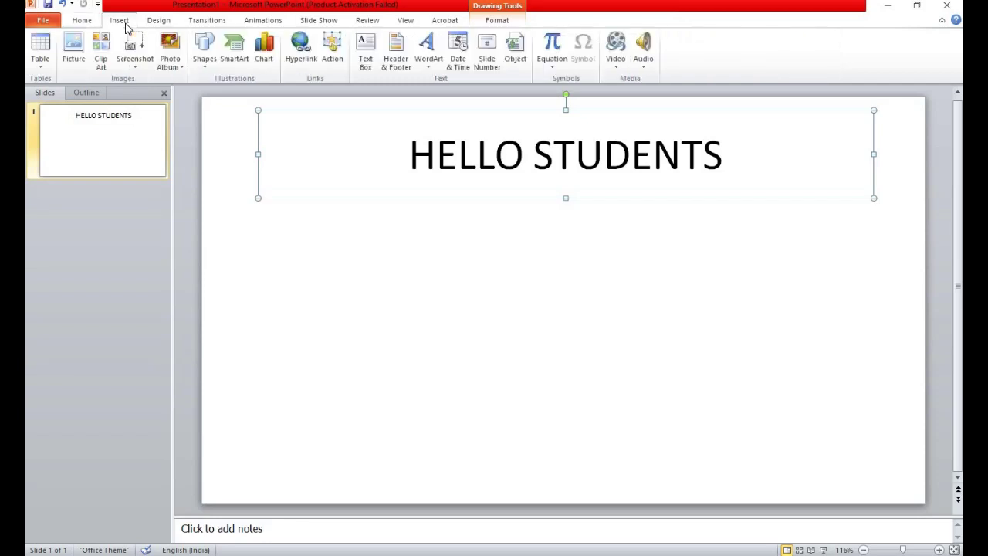
{"action": "left_click", "coordinate": [78, 51]}
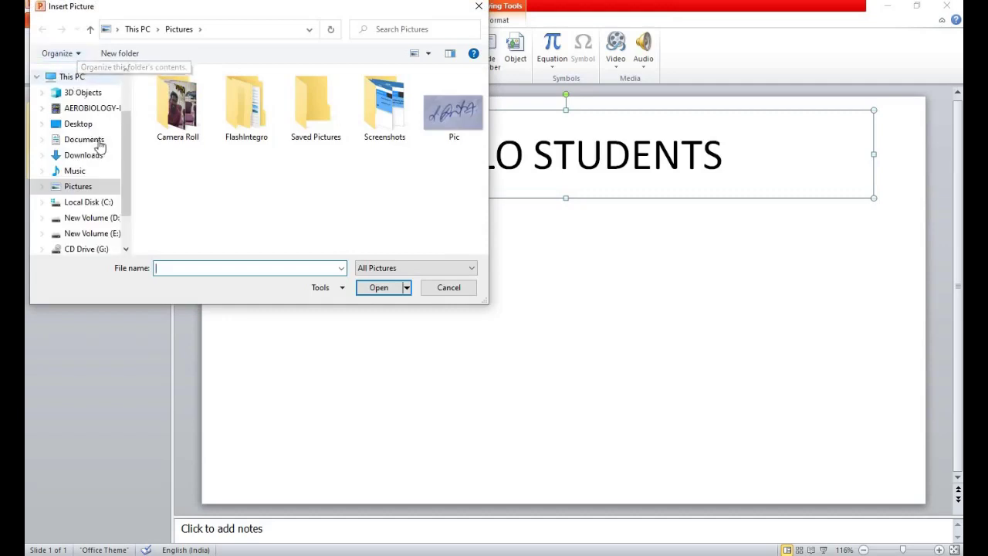
{"action": "left_click", "coordinate": [81, 125]}
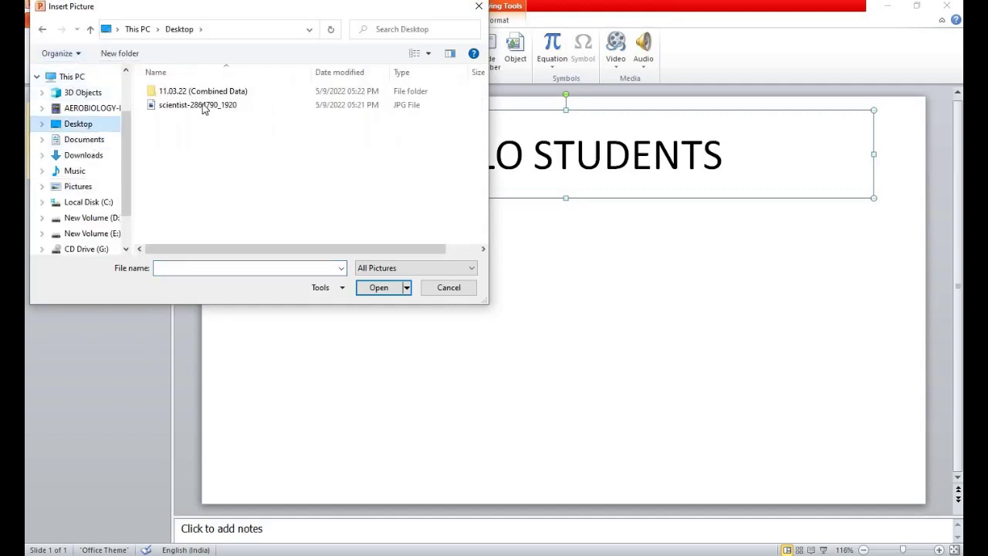
{"action": "left_click", "coordinate": [203, 105]}
{"action": "left_click", "coordinate": [377, 287]}
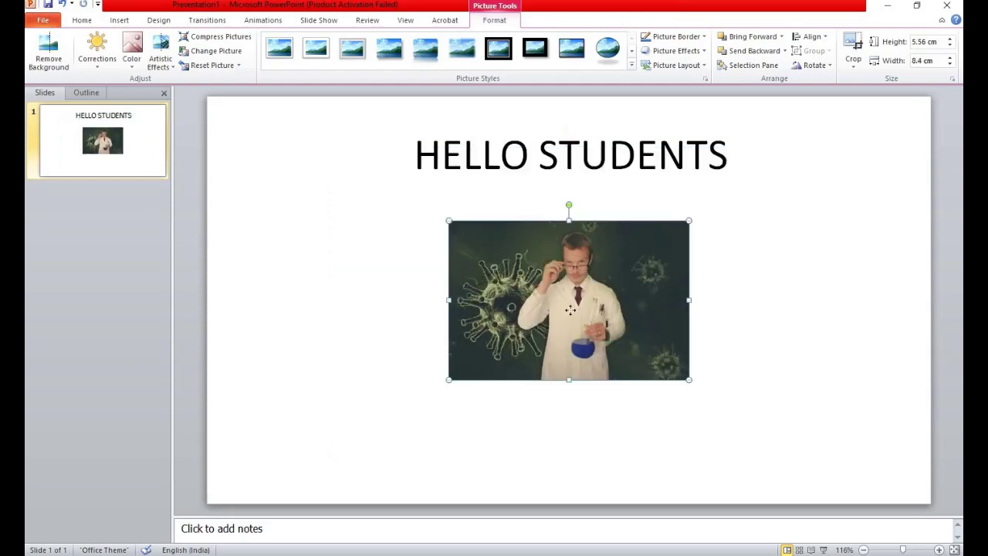
Centre the scientist photo on the slide and enlarge it to 9.64 × 14.56 cm
{"action": "mouse_move", "coordinate": [569, 310]}
{"action": "left_mouse_down"}
{"action": "mouse_move", "coordinate": [370, 295]}
{"action": "mouse_move", "coordinate": [370, 318]}
{"action": "left_mouse_up"}
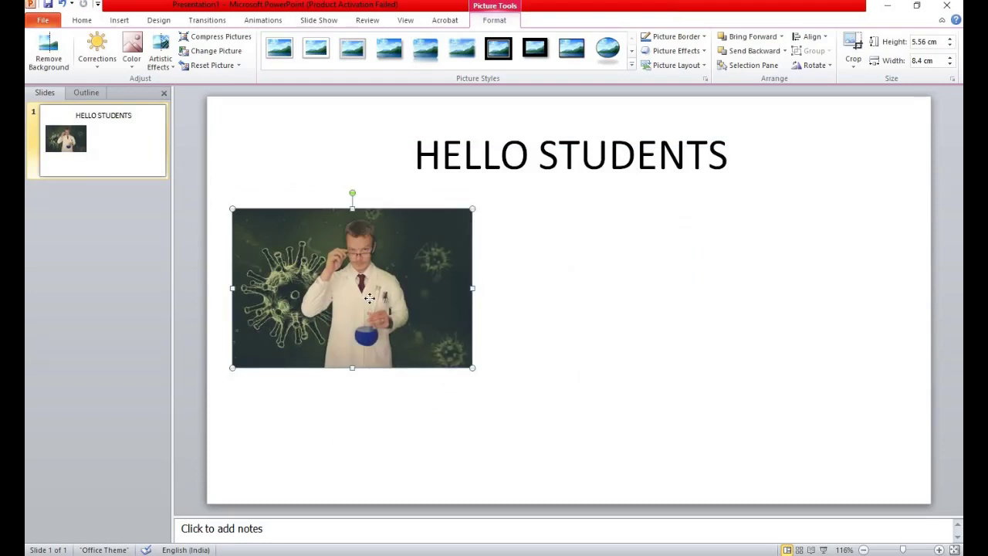
{"action": "left_click_drag", "start_coordinate": [398, 299], "coordinate": [595, 297]}
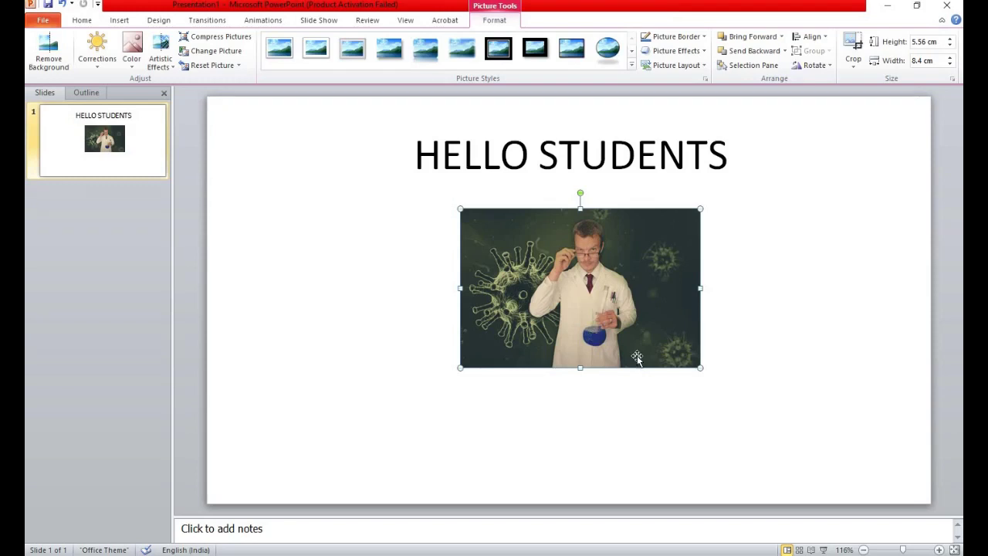
{"action": "left_click_drag", "start_coordinate": [700, 369], "coordinate": [764, 427]}
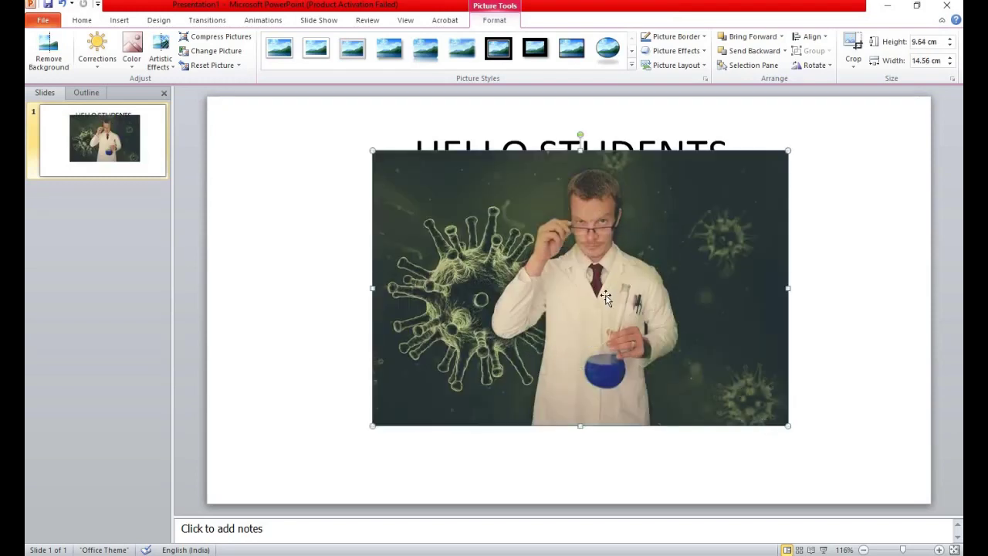
{"action": "left_click", "coordinate": [483, 146]}
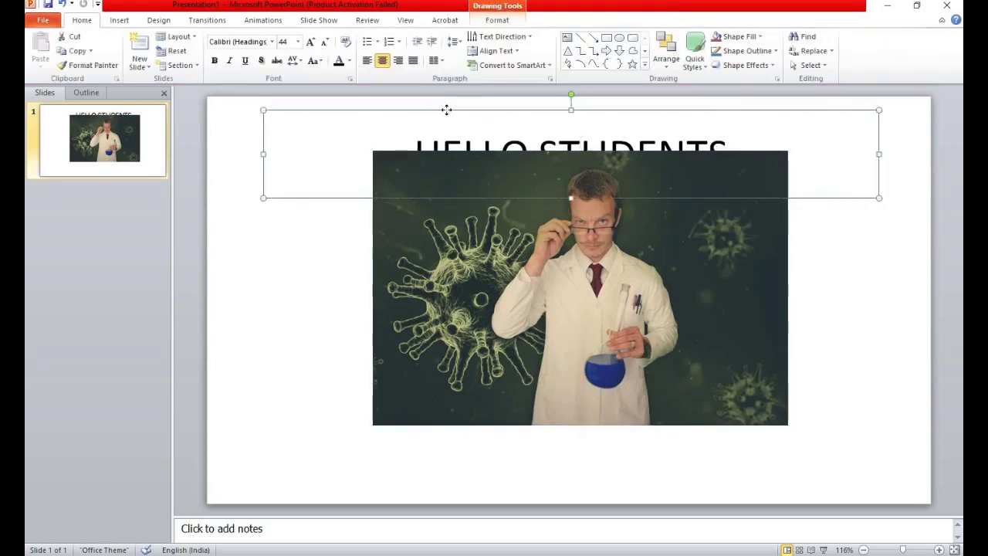
Fit HELLO STUDENTS on one line in a top-left title box and lower the photo beneath it
{"action": "left_click_drag", "start_coordinate": [446, 109], "coordinate": [385, 96]}
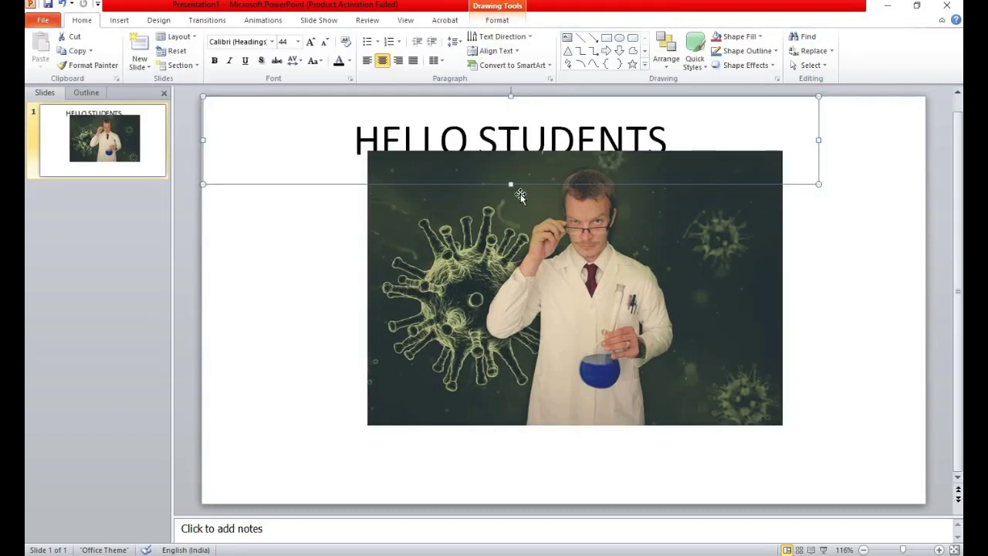
{"action": "left_click_drag", "start_coordinate": [511, 183], "coordinate": [511, 152]}
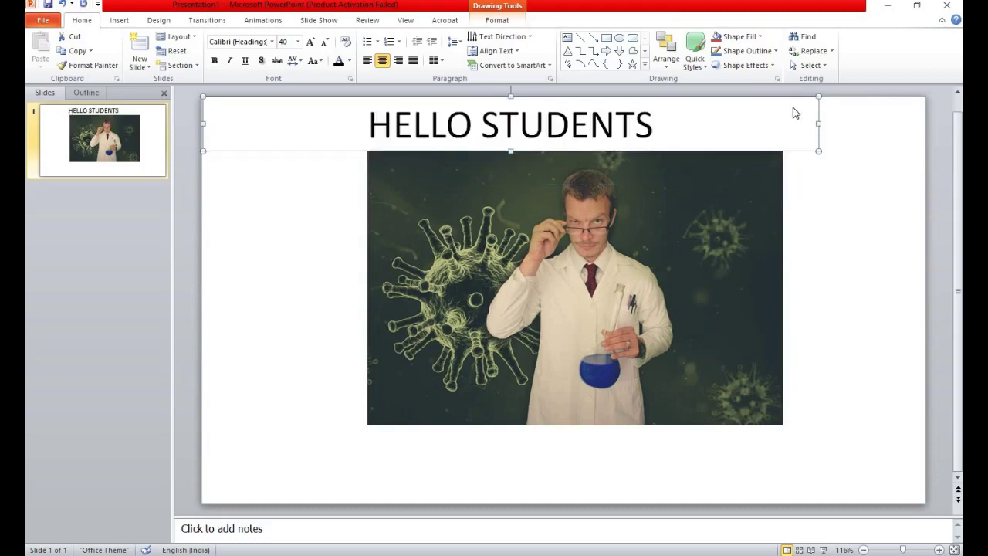
{"action": "left_click_drag", "start_coordinate": [737, 124], "coordinate": [369, 124]}
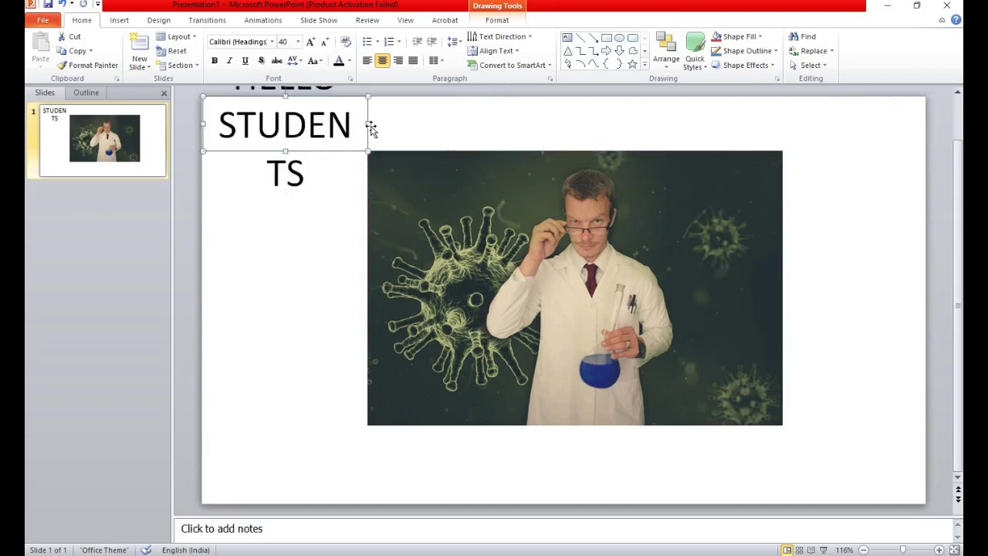
{"action": "left_click_drag", "start_coordinate": [369, 124], "coordinate": [494, 124]}
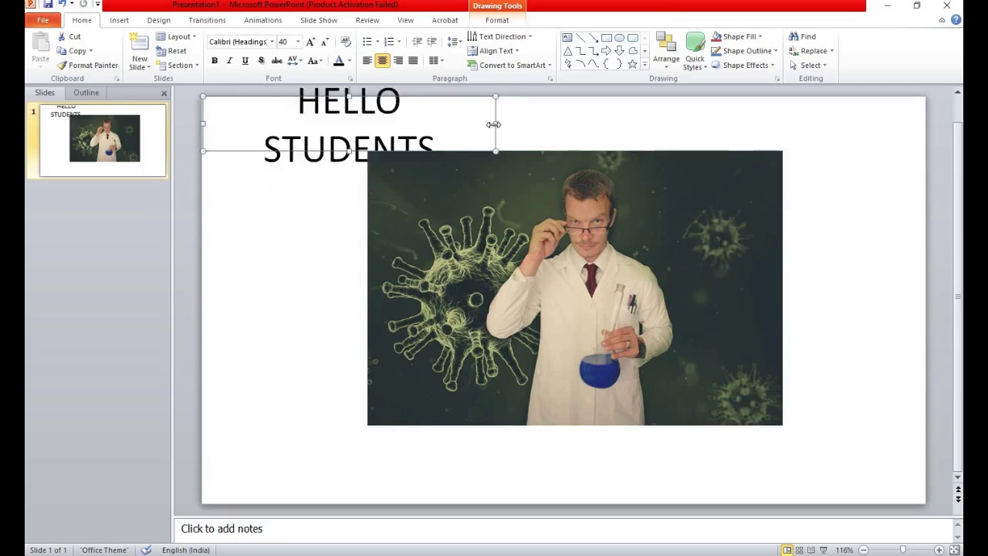
{"action": "left_click_drag", "start_coordinate": [616, 288], "coordinate": [616, 333]}
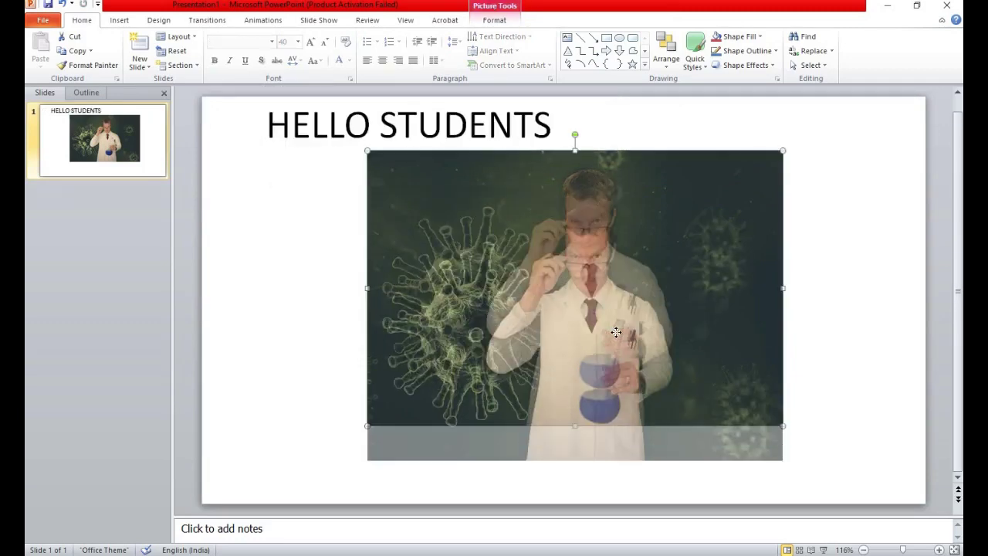
{"action": "double_click", "coordinate": [556, 288]}
Try several Corrections presets on the scientist photo, ending with a strong Sharpen setting
{"action": "left_click", "coordinate": [99, 69]}
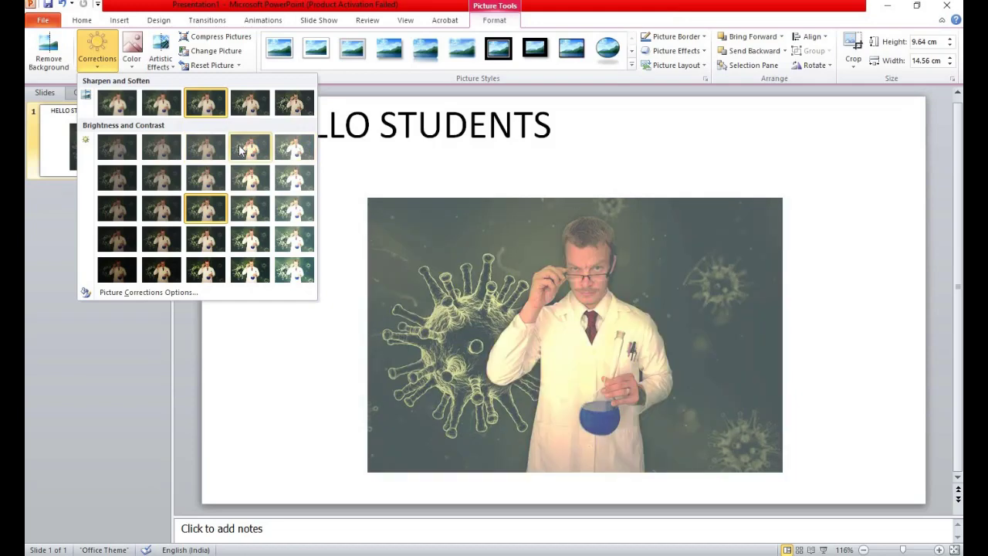
{"action": "left_click", "coordinate": [200, 149]}
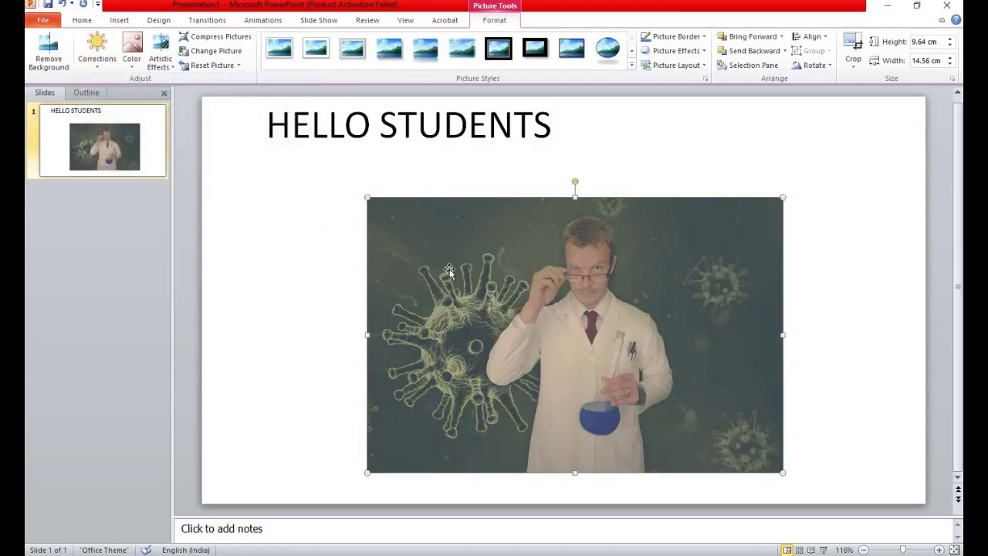
{"action": "left_click", "coordinate": [98, 60]}
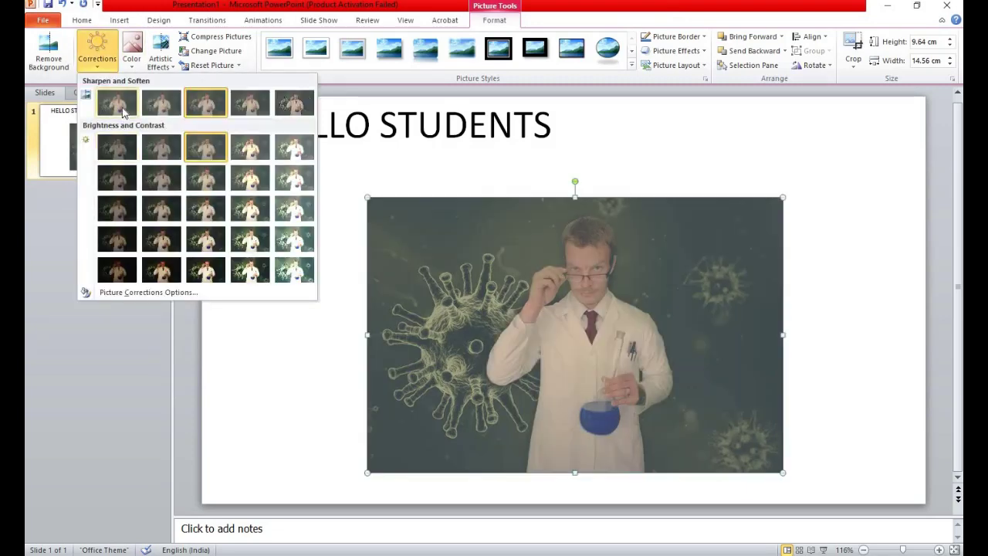
{"action": "left_click", "coordinate": [123, 112]}
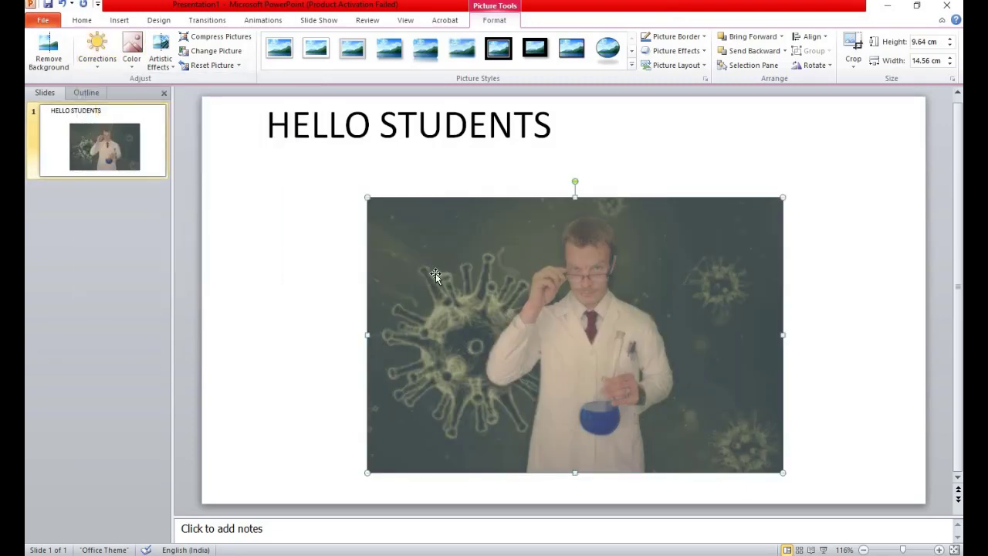
{"action": "left_click", "coordinate": [91, 64]}
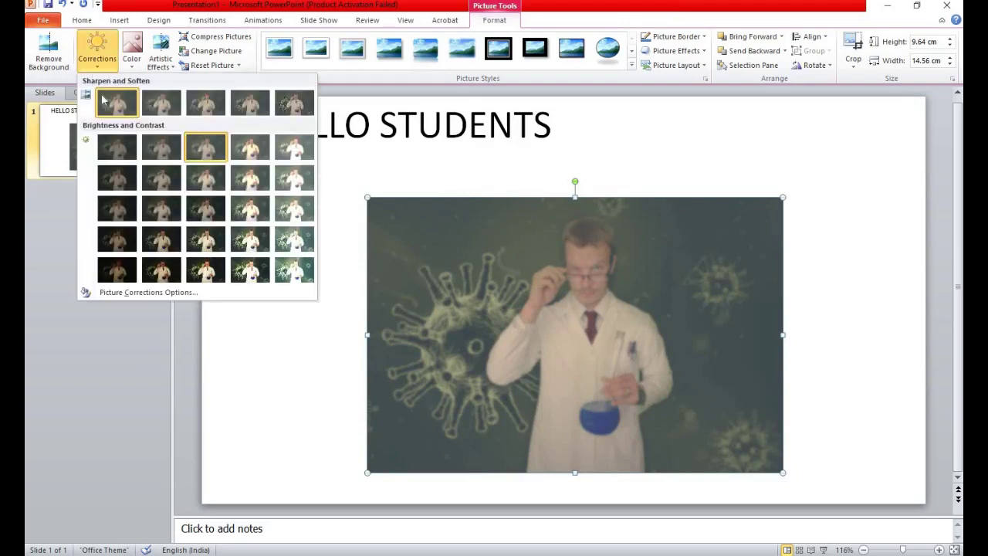
{"action": "left_click", "coordinate": [163, 104]}
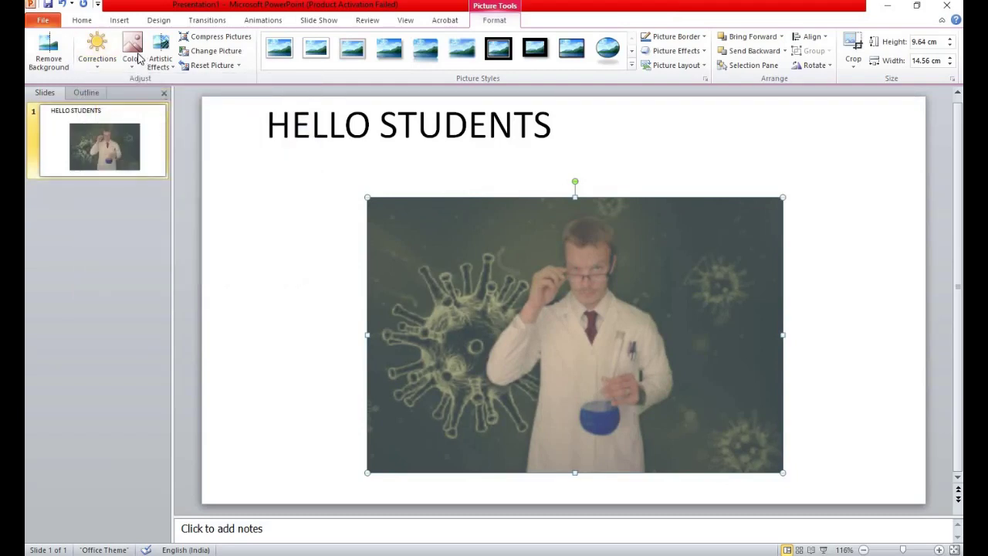
{"action": "left_click", "coordinate": [99, 71]}
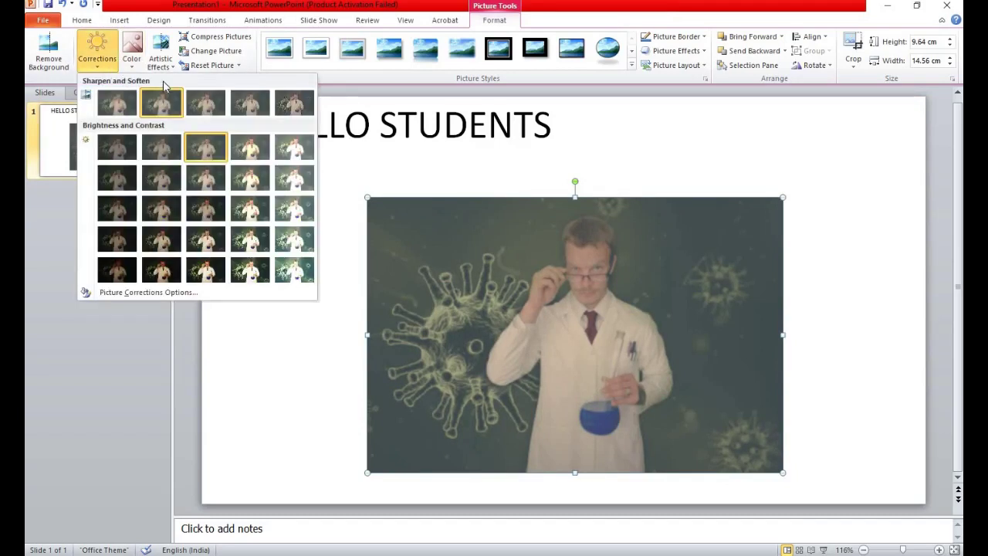
{"action": "left_click", "coordinate": [297, 98]}
Move the photo left under the title and shrink it to 3.6 × 5.44 cm
{"action": "left_click_drag", "start_coordinate": [513, 269], "coordinate": [362, 229]}
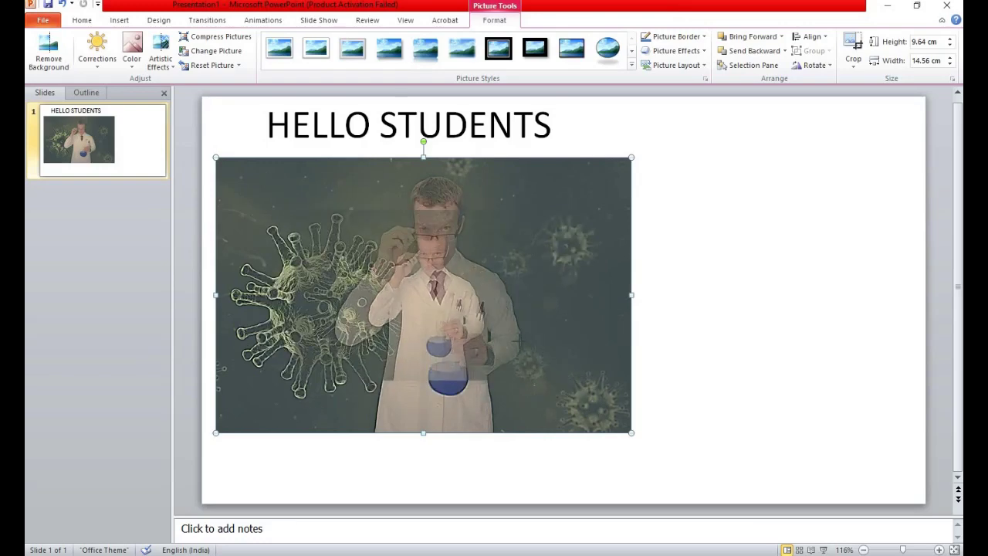
{"action": "left_click_drag", "start_coordinate": [487, 332], "coordinate": [327, 337]}
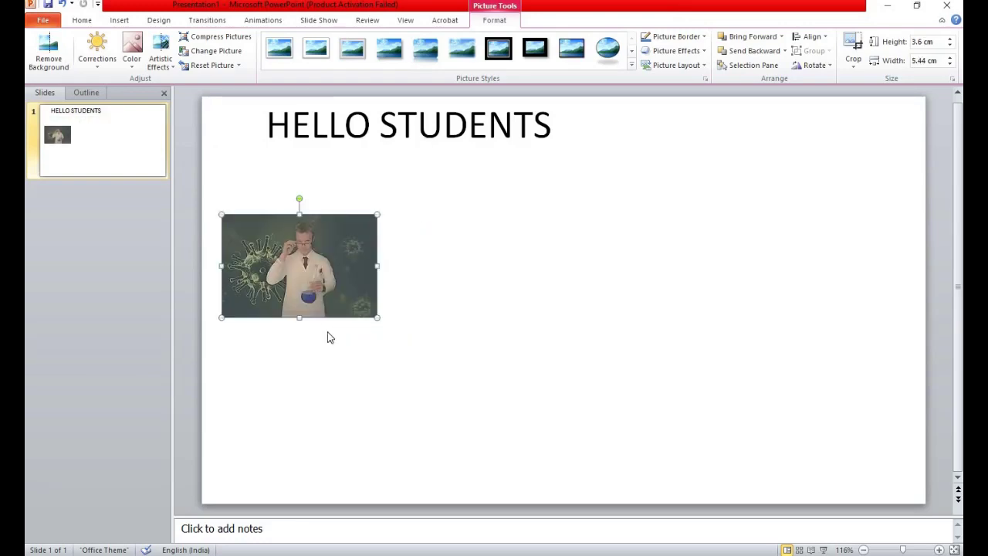
{"action": "left_click", "coordinate": [429, 286]}
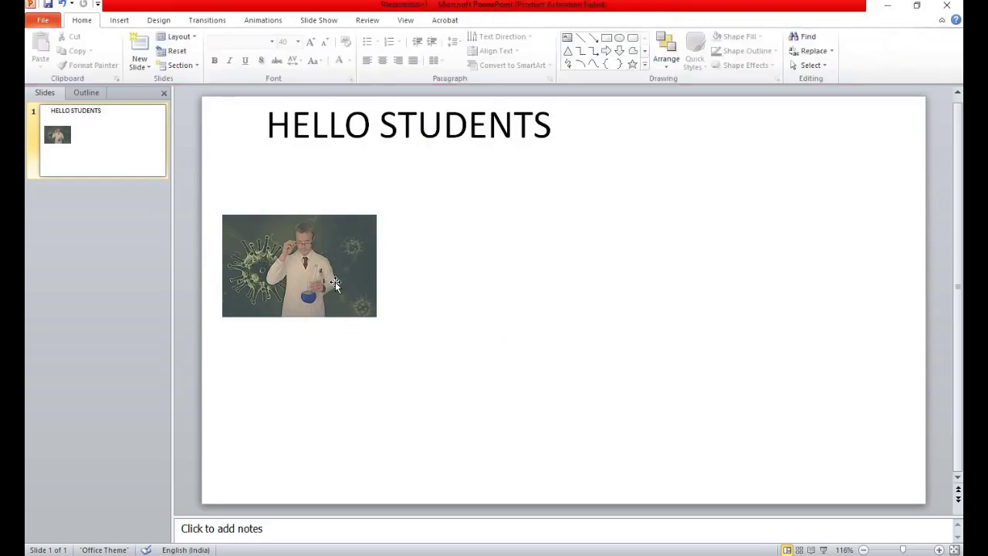
Duplicate the scientist photo into a grid of eight, two rows of four
{"action": "left_click", "coordinate": [335, 282]}
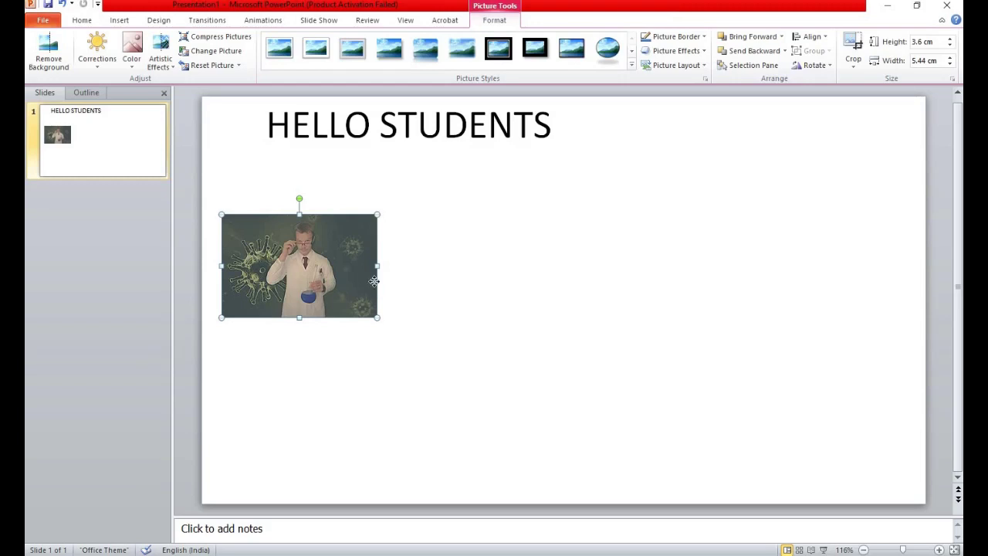
{"action": "mouse_move", "coordinate": [371, 285]}
{"action": "left_mouse_down"}
{"action": "mouse_move", "coordinate": [834, 276]}
{"action": "mouse_move", "coordinate": [802, 414]}
{"action": "mouse_move", "coordinate": [602, 398]}
{"action": "mouse_move", "coordinate": [417, 400]}
{"action": "mouse_move", "coordinate": [436, 388]}
{"action": "mouse_move", "coordinate": [272, 381]}
{"action": "left_mouse_up"}
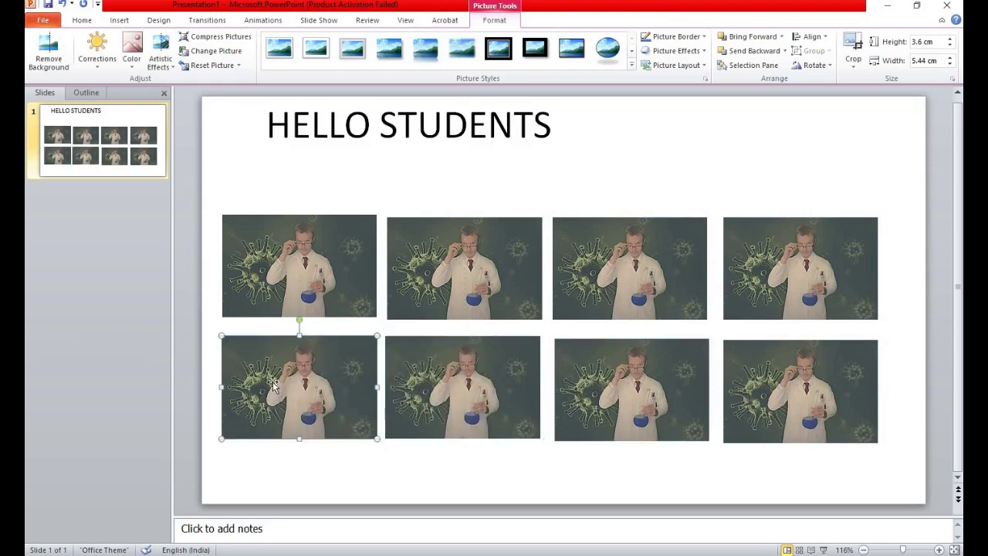
Recolor the third photo in the top row red
{"action": "left_click", "coordinate": [646, 202]}
{"action": "left_click", "coordinate": [630, 266]}
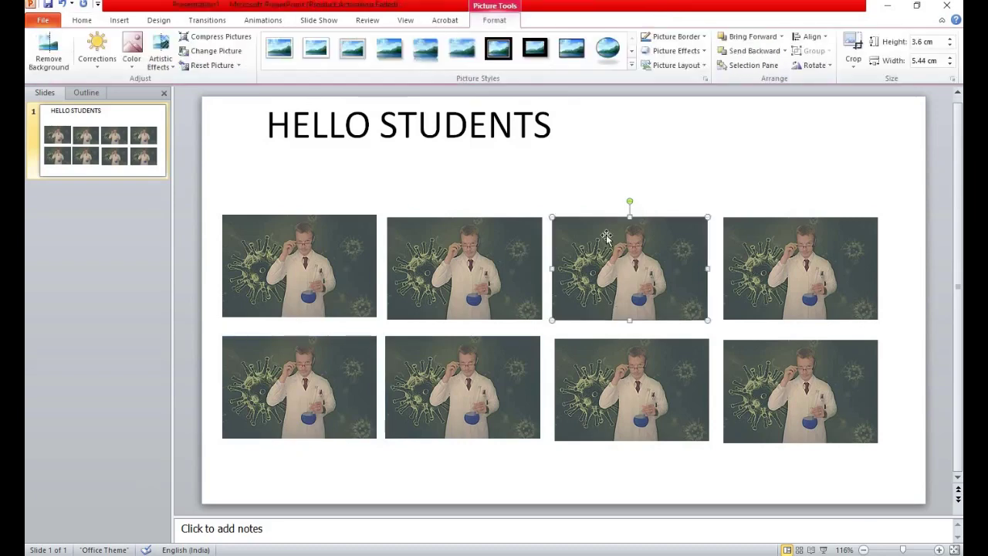
{"action": "left_click", "coordinate": [134, 70]}
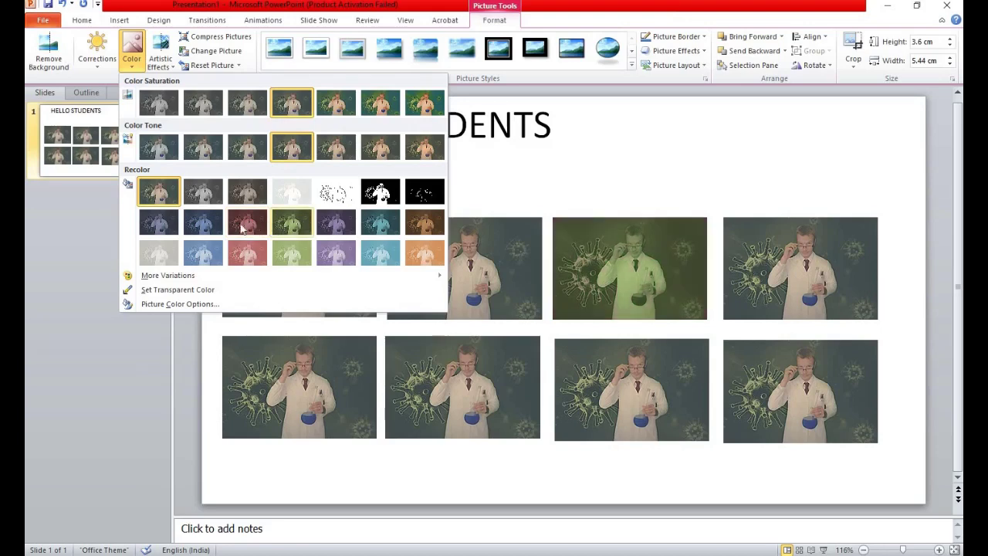
{"action": "left_click", "coordinate": [241, 224]}
Recolor the second photo in the bottom row orange
{"action": "key", "text": "Tab"}
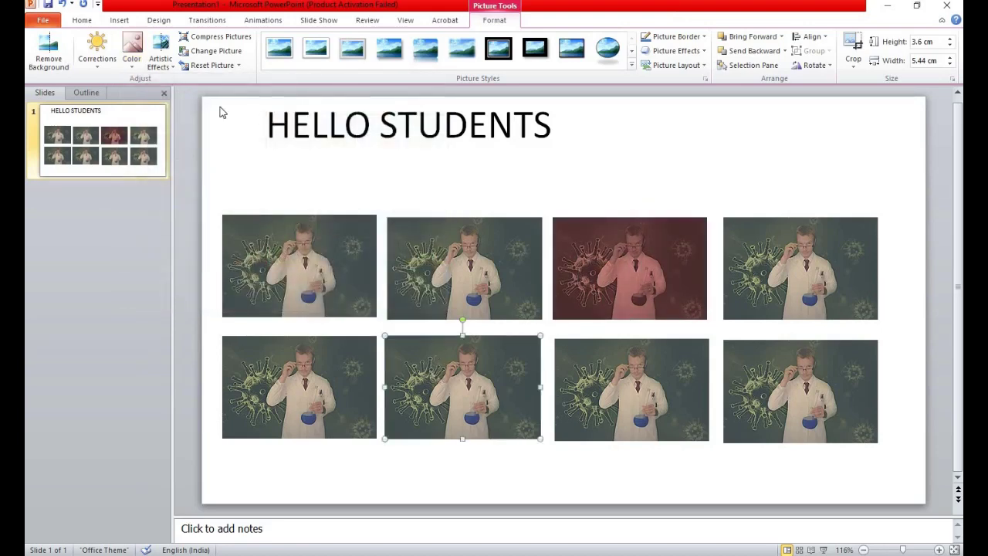
{"action": "left_click", "coordinate": [131, 52]}
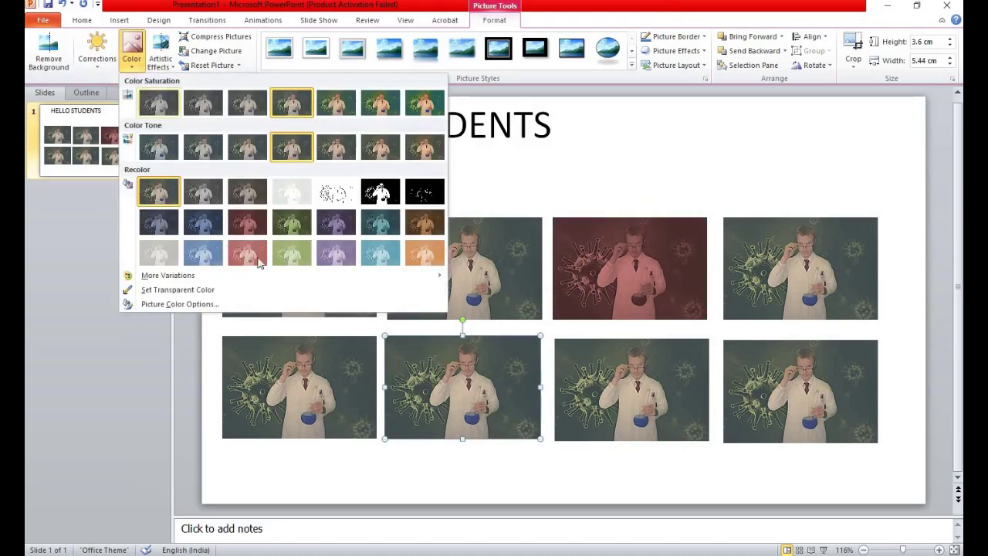
{"action": "left_click", "coordinate": [416, 253]}
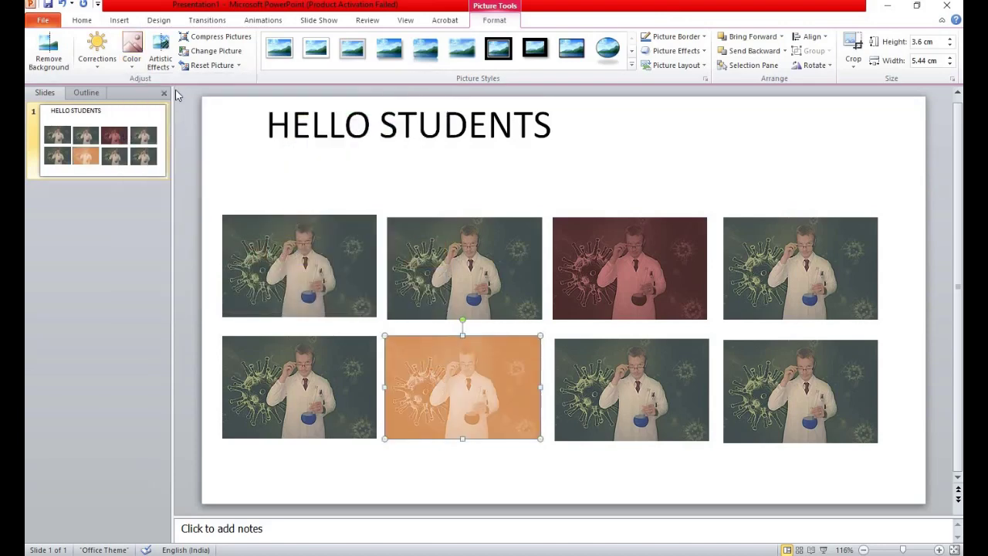
{"action": "left_click", "coordinate": [810, 389]}
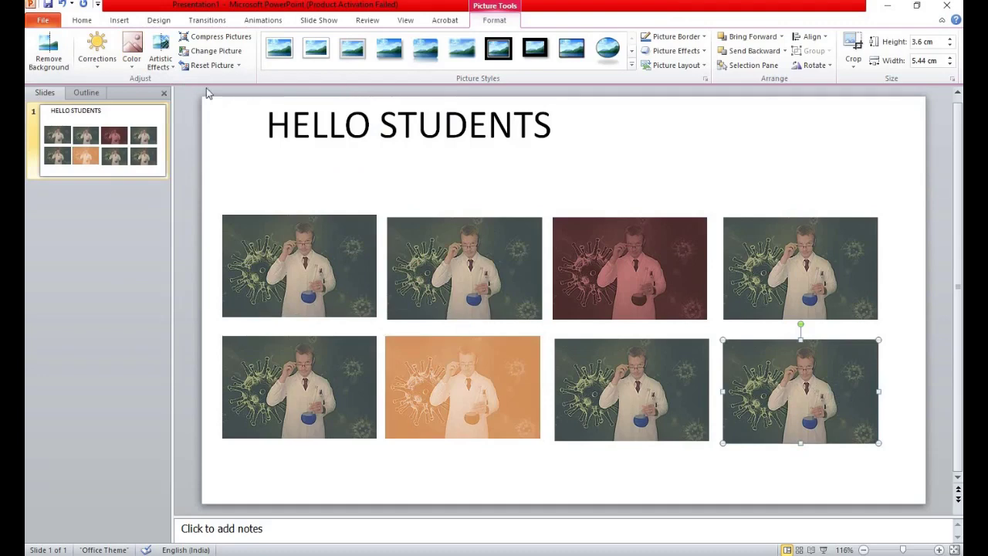
{"action": "left_click", "coordinate": [160, 58]}
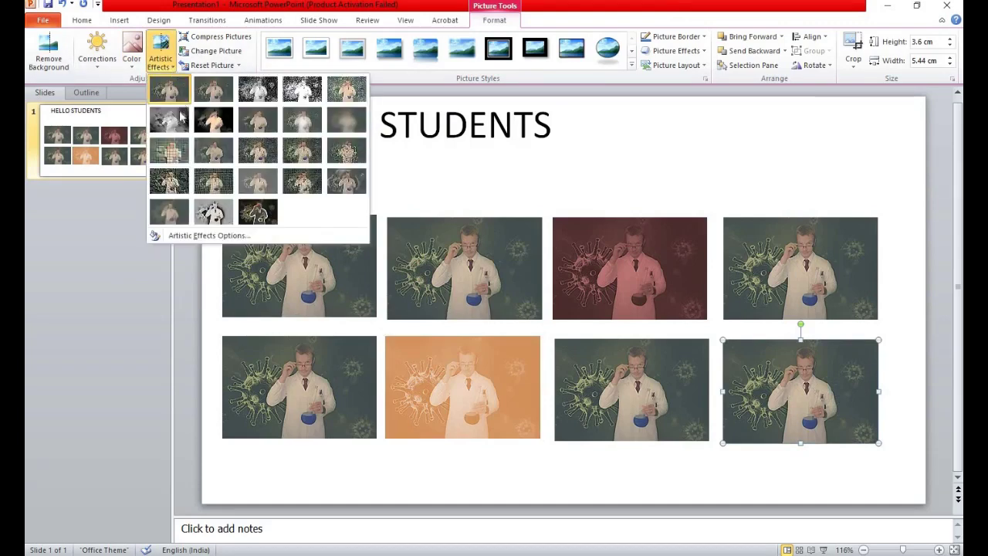
Apply a textured artistic effect from the fourth row to the bottom-right photo
{"action": "left_click", "coordinate": [171, 150]}
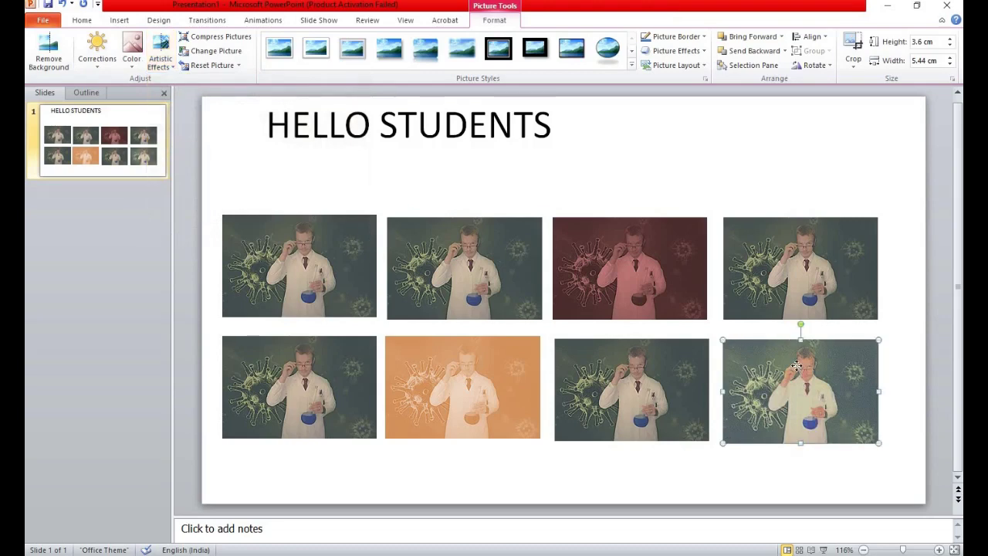
{"action": "left_click", "coordinate": [171, 68]}
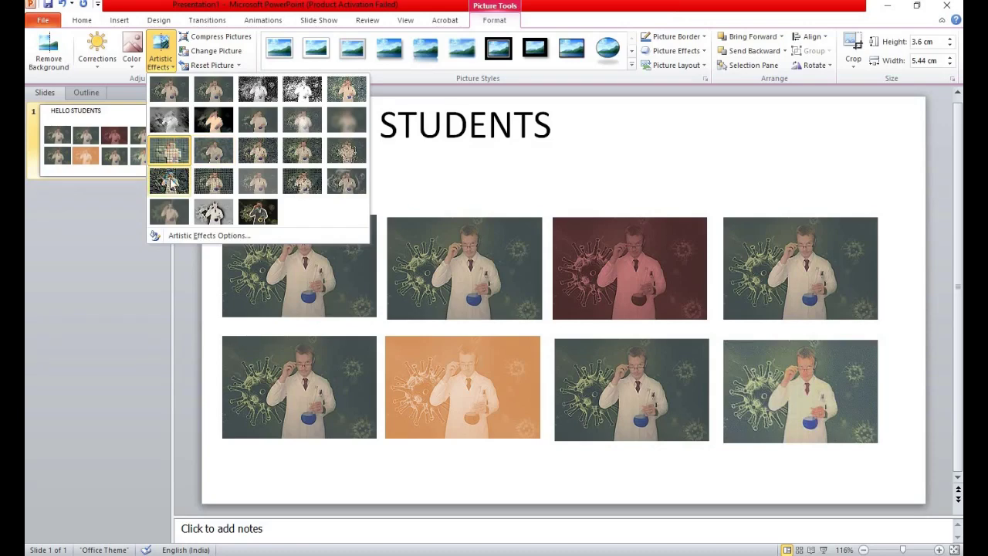
{"action": "left_click", "coordinate": [169, 179]}
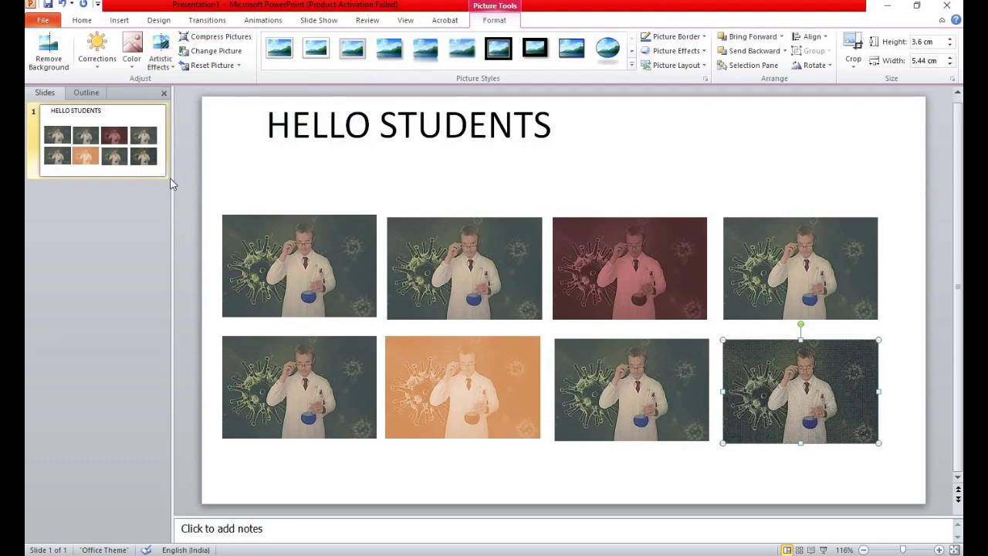
{"action": "left_click", "coordinate": [296, 263]}
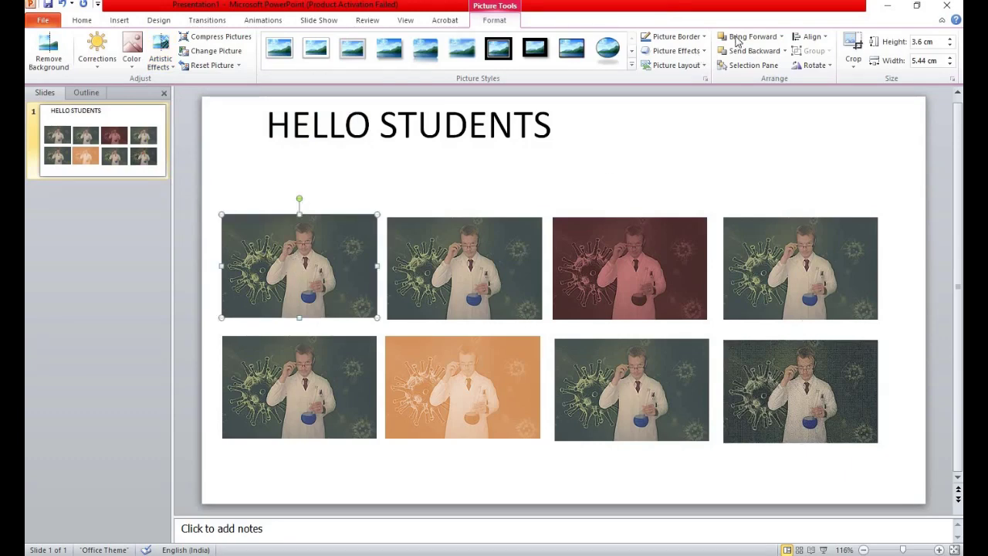
Give the top-left photo a red picture border
{"action": "left_click", "coordinate": [704, 37]}
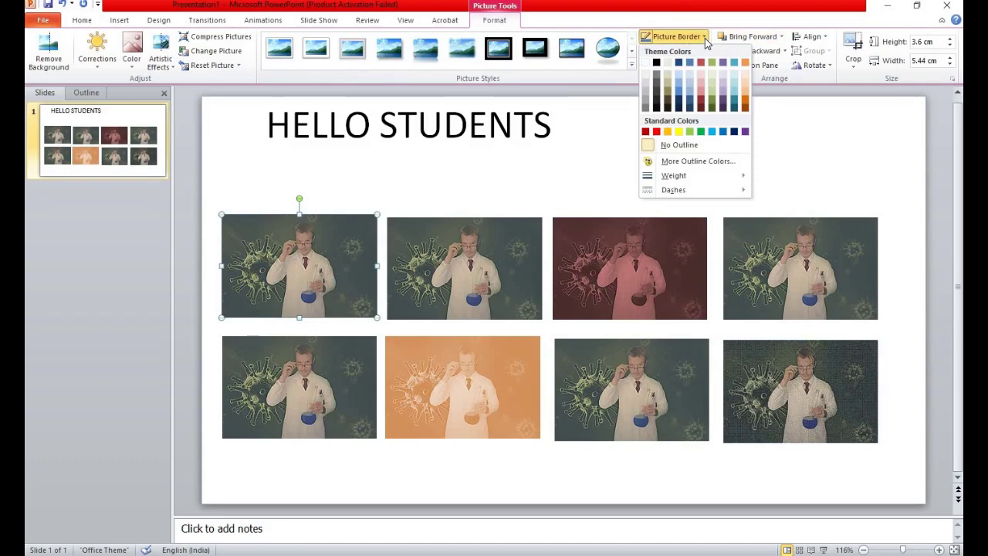
{"action": "left_click", "coordinate": [657, 133]}
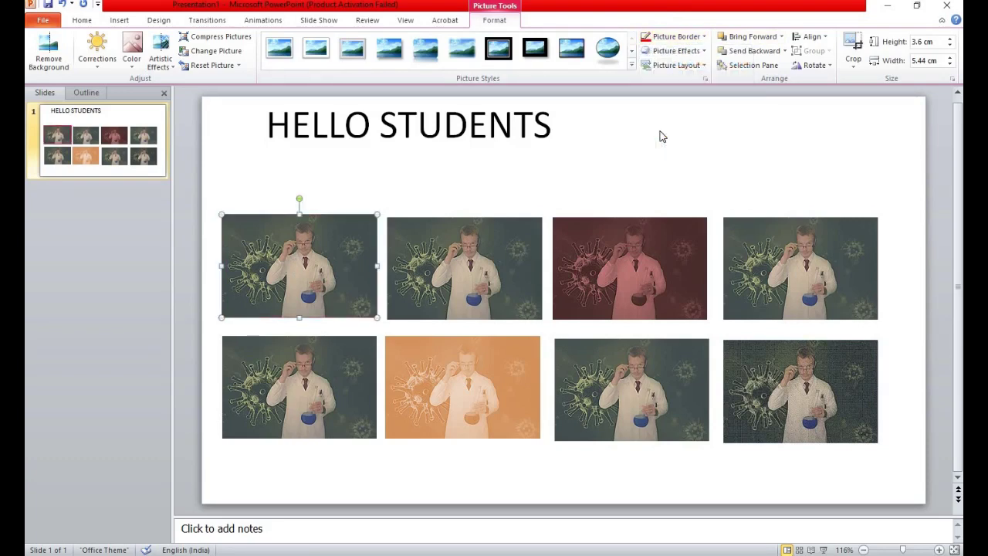
{"action": "left_click", "coordinate": [441, 264]}
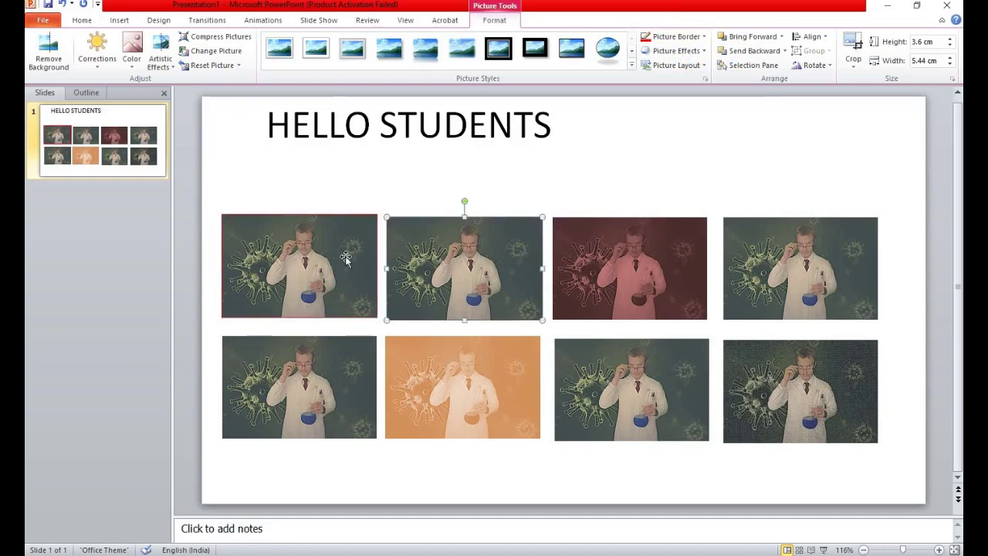
{"action": "left_click", "coordinate": [349, 259]}
Set the top-left photo's red border weight to 2¼ pt
{"action": "left_click", "coordinate": [704, 52]}
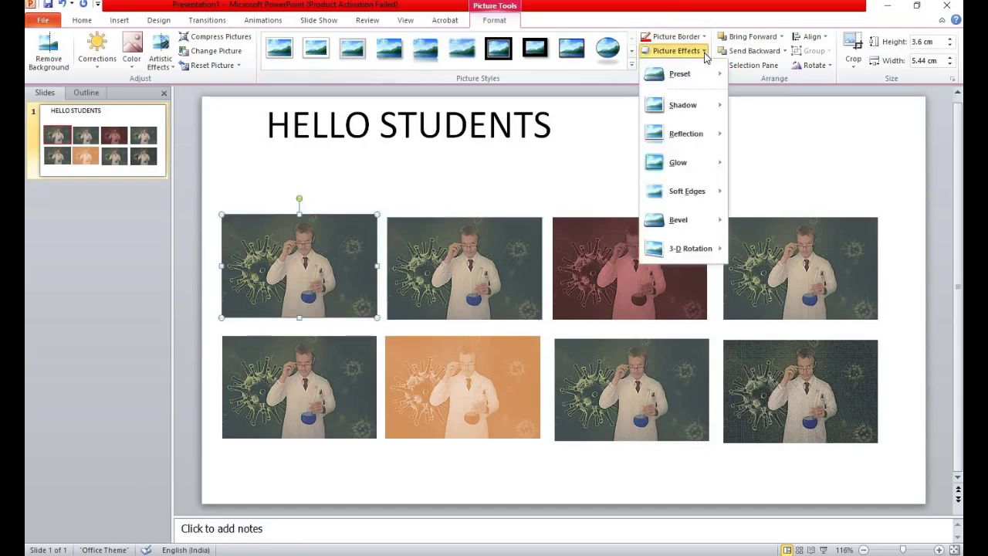
{"action": "left_click", "coordinate": [704, 51]}
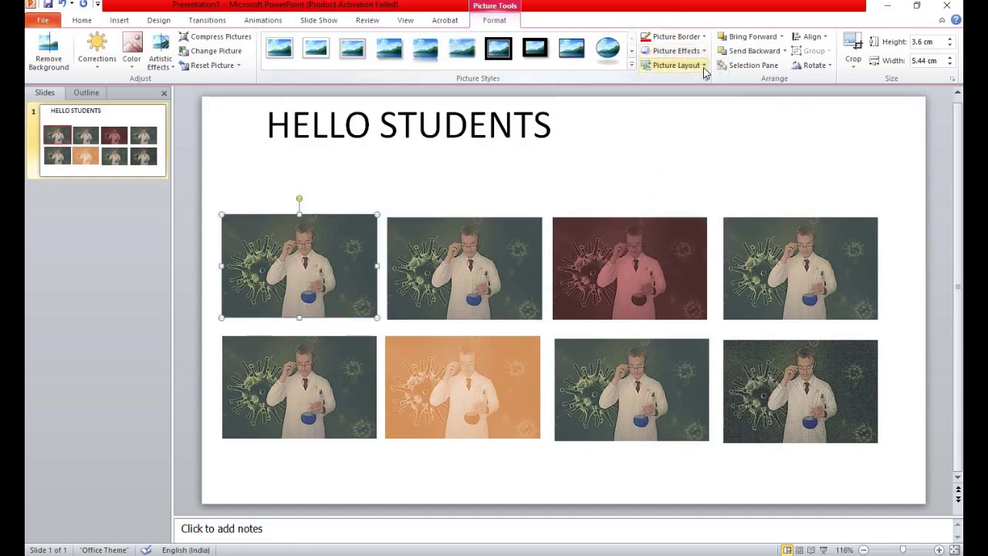
{"action": "left_click", "coordinate": [704, 37]}
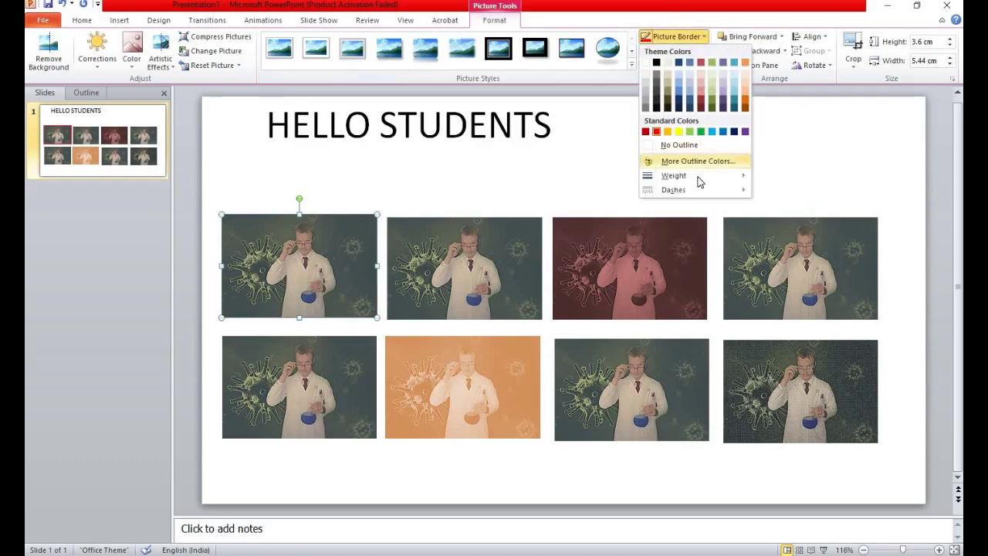
{"action": "mouse_move", "coordinate": [674, 175]}
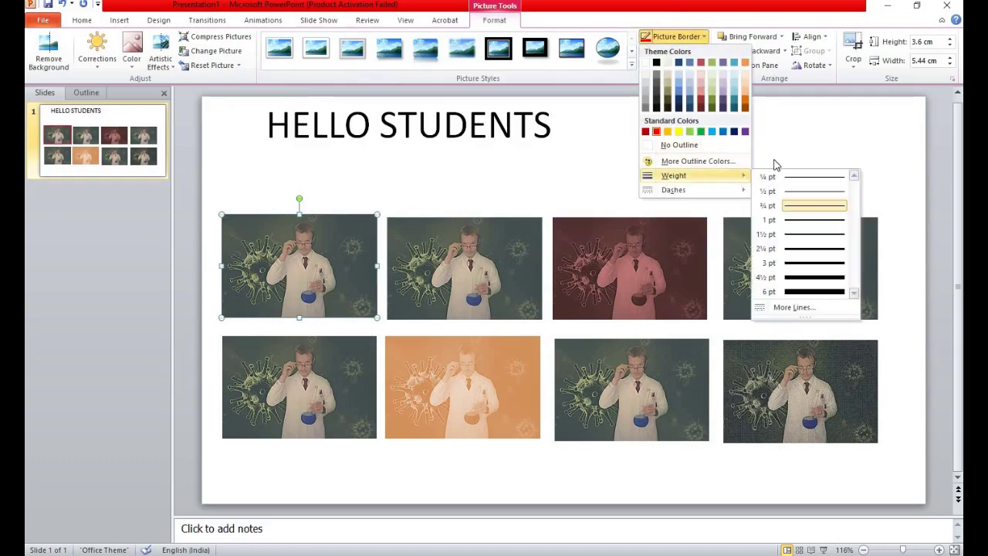
{"action": "left_click", "coordinate": [703, 38]}
{"action": "left_click", "coordinate": [705, 39]}
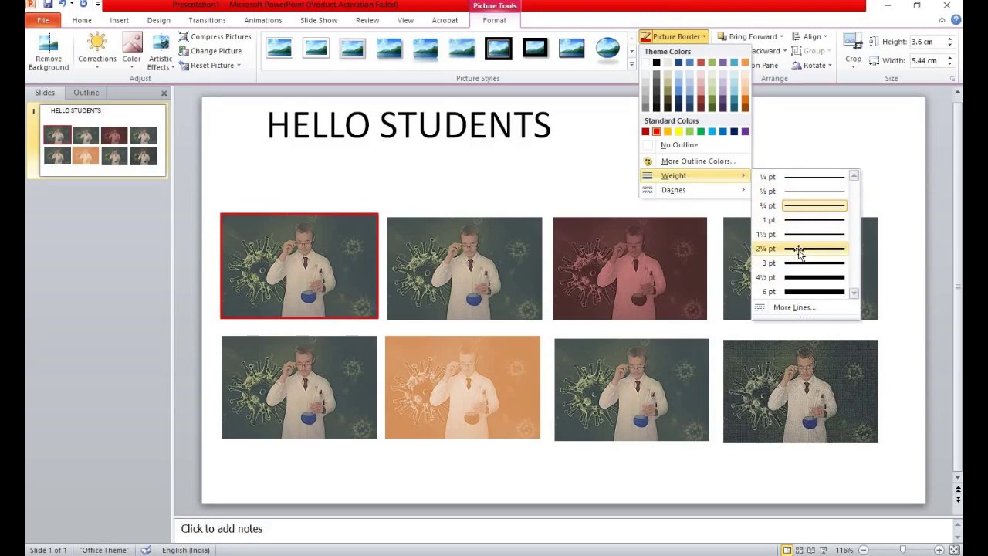
{"action": "left_click", "coordinate": [799, 251]}
{"action": "left_click", "coordinate": [456, 190]}
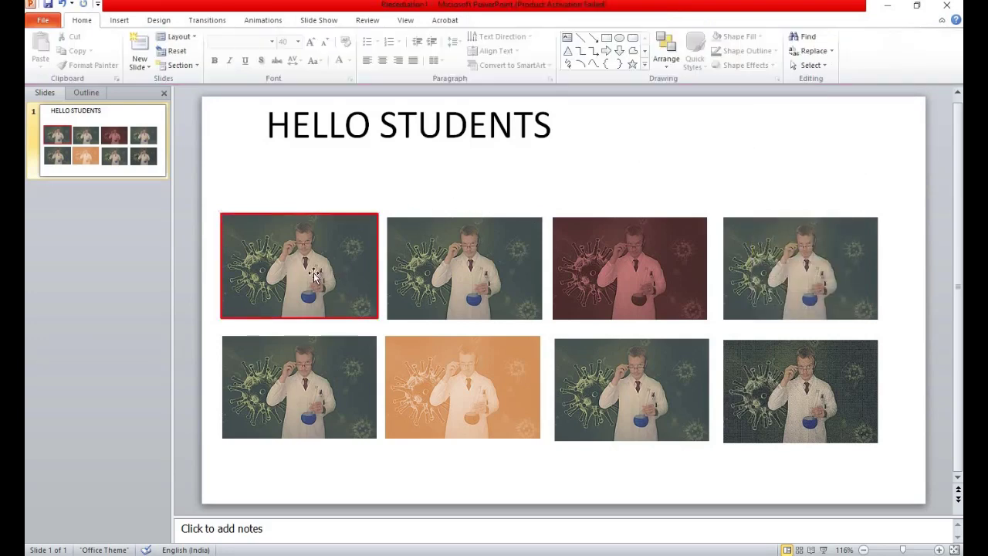